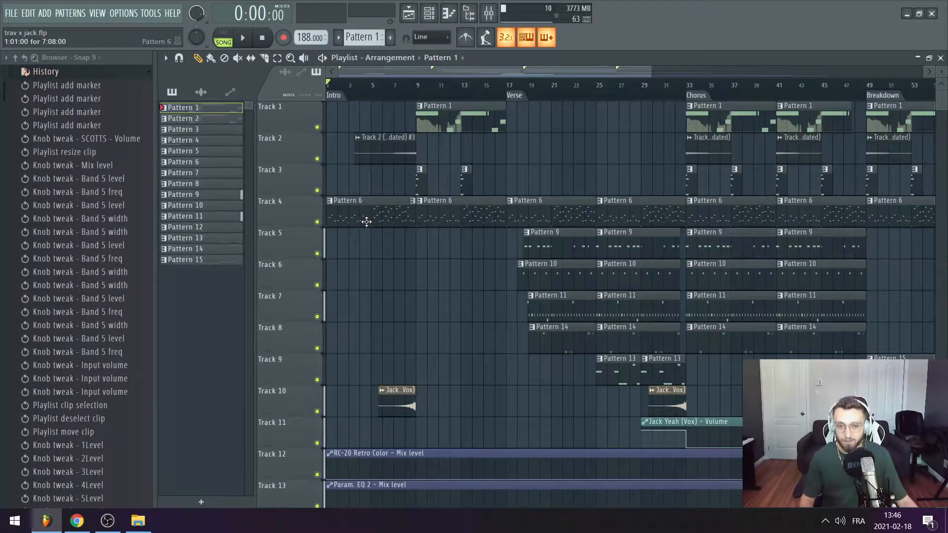
- Open the Omnisphere #2 instrument behind Pattern 6 to check its patch and return to the playlist
double_click(366, 222)
key("F6")
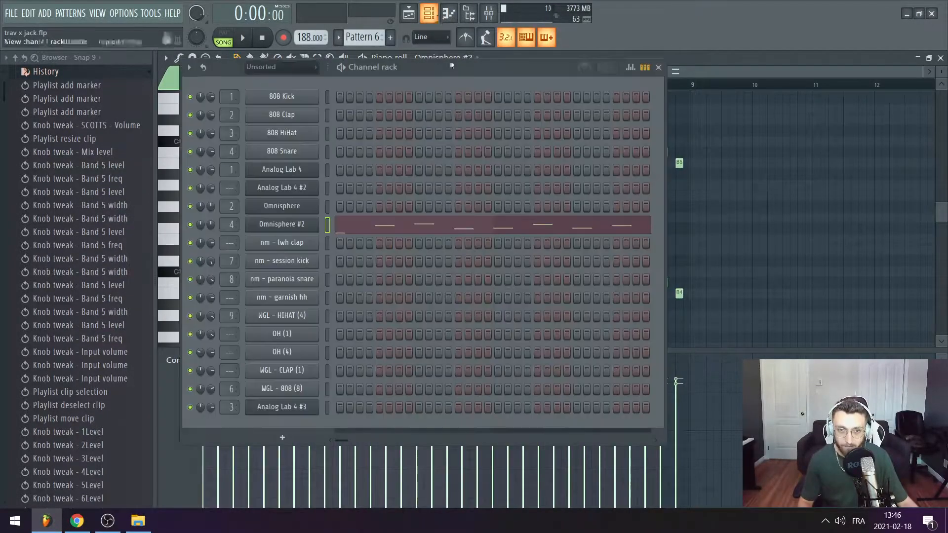
left_click(293, 224)
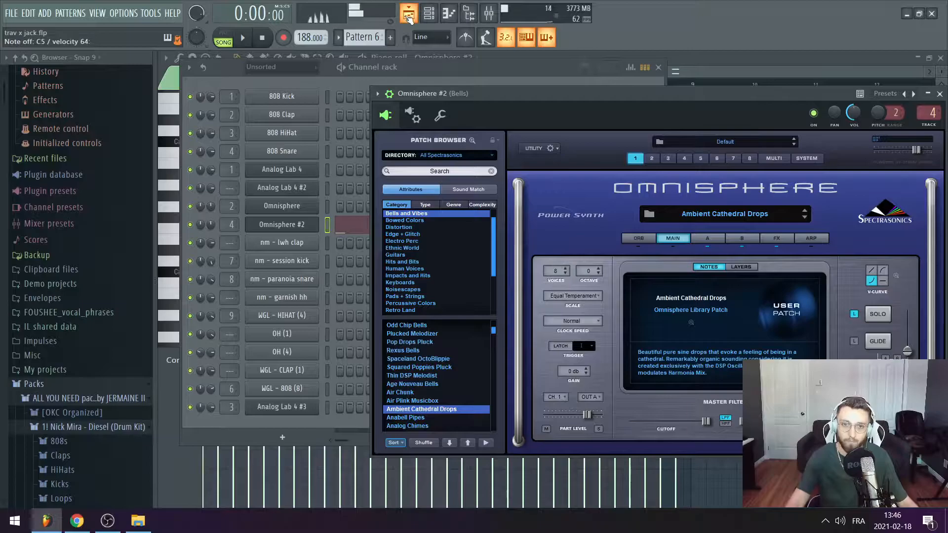
left_click(408, 14)
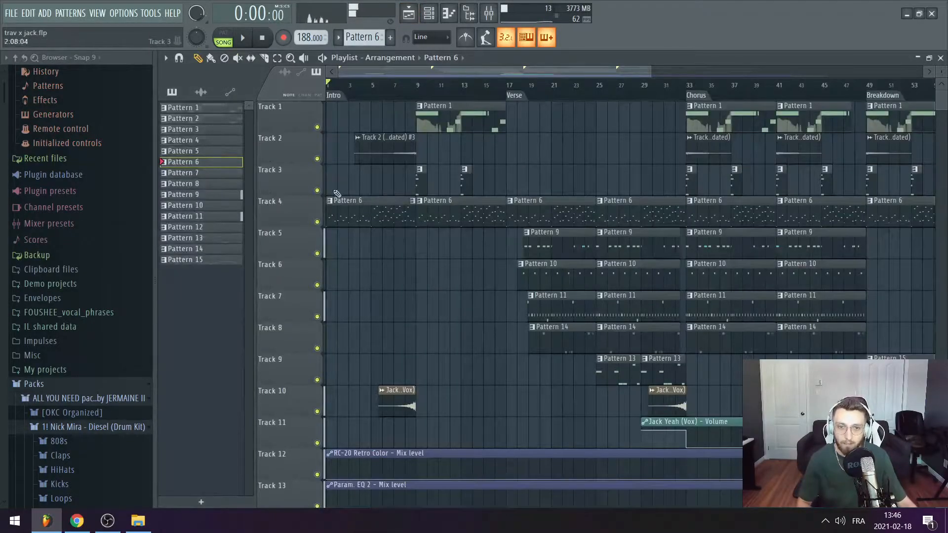
- Open Pattern 6's notes in the piano roll, shrink the velocity area, and play the pattern on its own
double_click(346, 221)
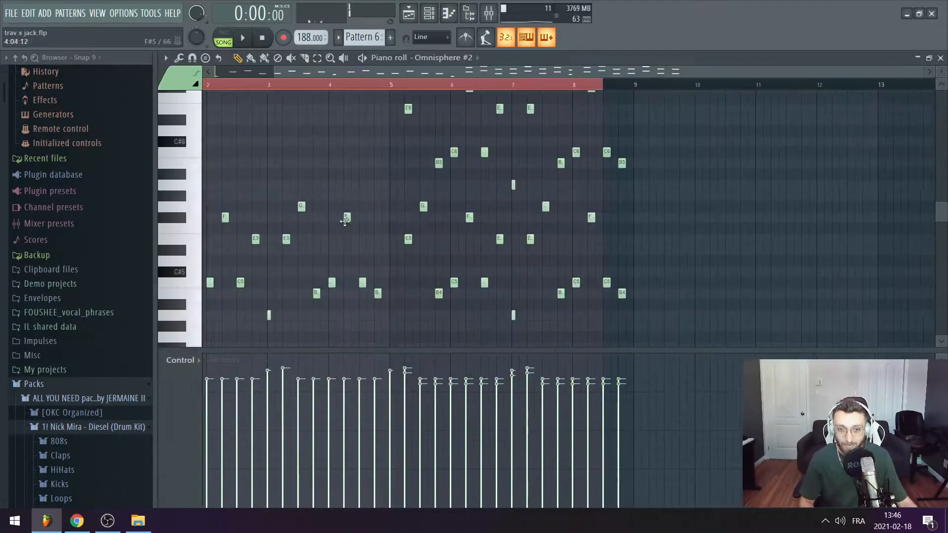
scroll(250, 110, "down", 1)
left_click(225, 42)
scroll(306, 183, "down", 1)
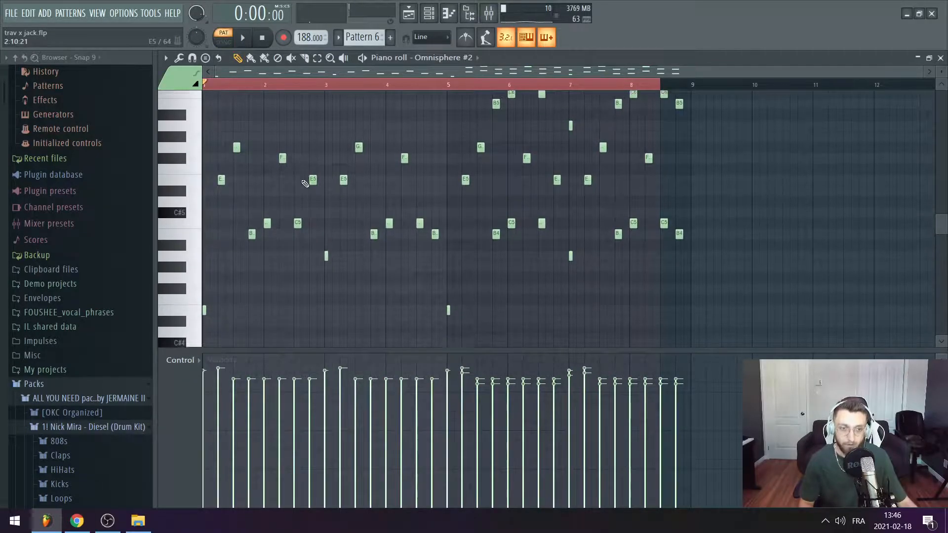
key("space")
left_click_drag(490, 351, 491, 437)
scroll(482, 389, "up", 2)
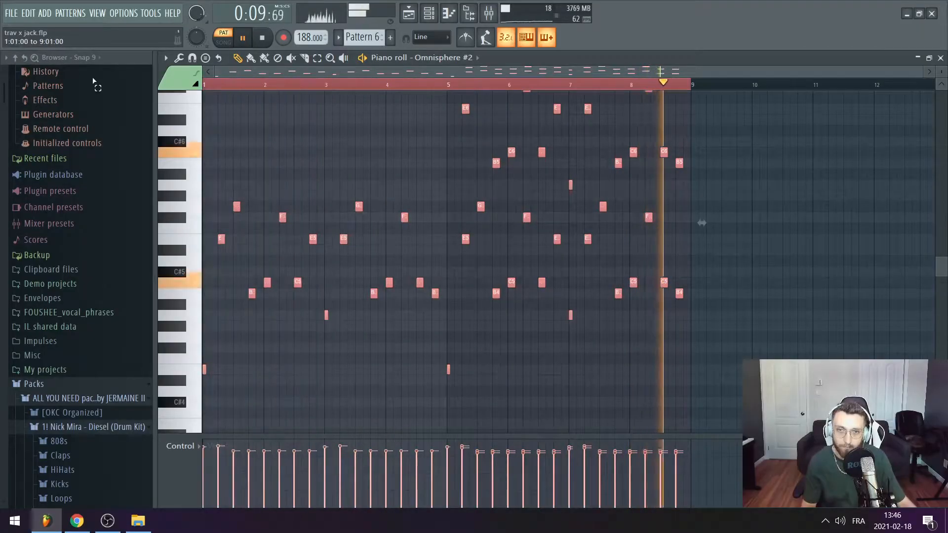
left_click(263, 40)
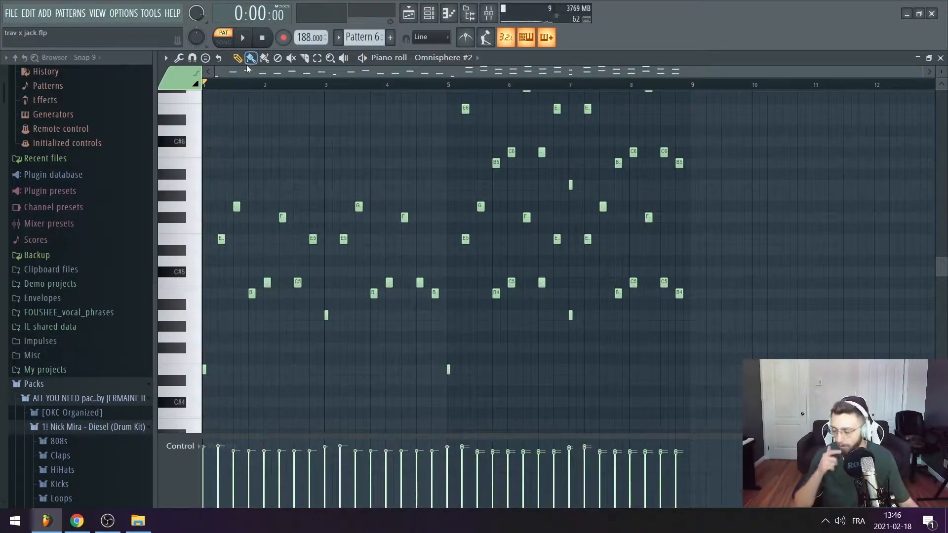
- Highlight the melody in bars 1 to 4 and the lower-octave notes from bar 5 in Pattern 6
scroll(328, 161, "up", 1)
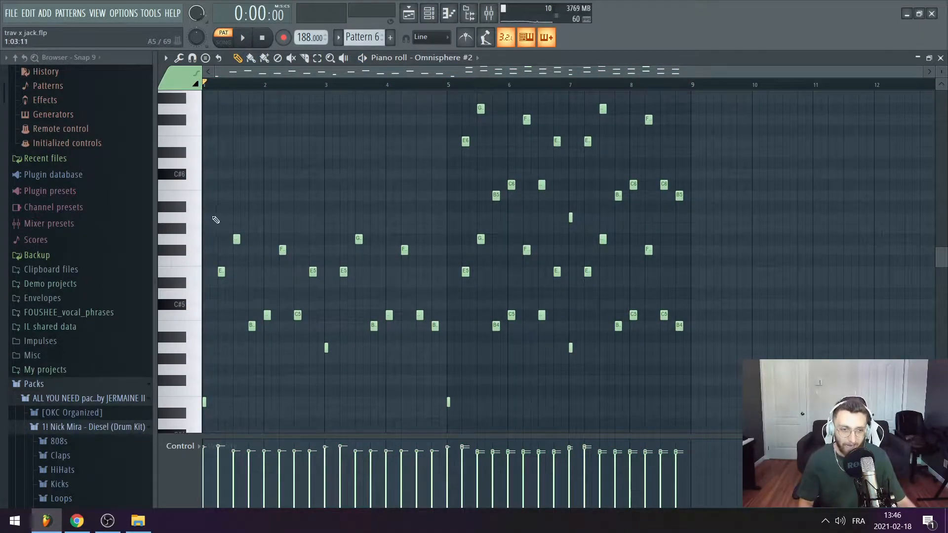
left_click_drag(206, 238, 695, 421, "ctrl")
left_click(278, 225, "ctrl")
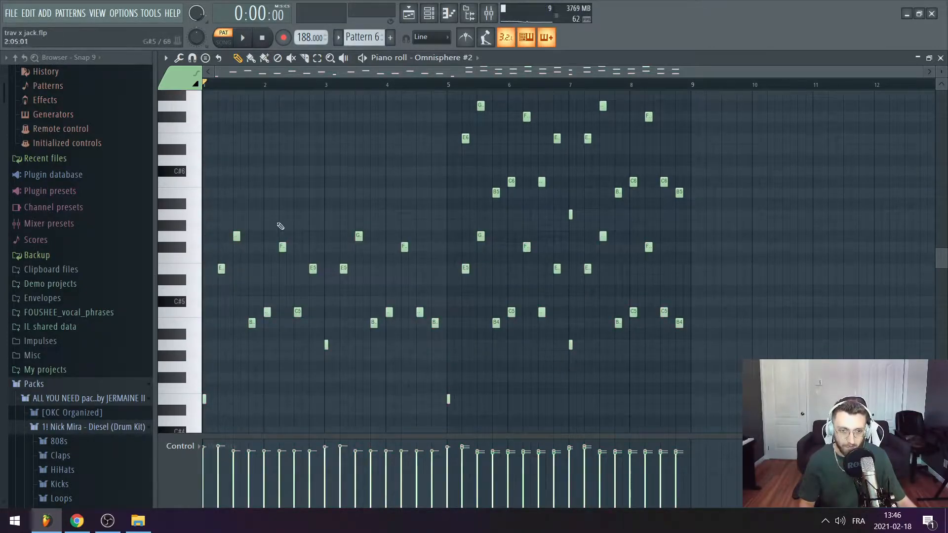
mouse_move(203, 199)
left_mouse_down()
mouse_move(449, 398)
mouse_move(449, 423)
left_mouse_up()
left_click(451, 171, "ctrl")
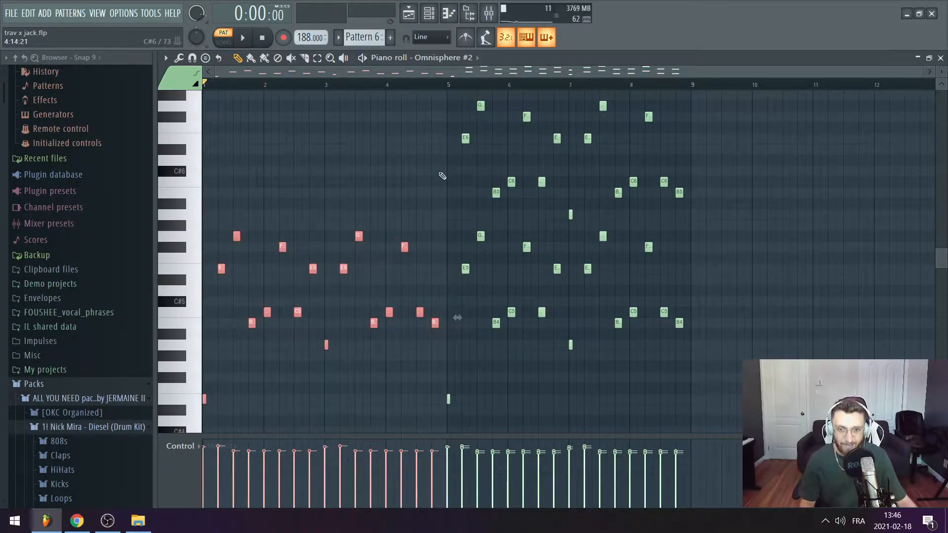
left_click_drag(467, 191, 808, 414, "ctrl")
left_click(748, 354, "ctrl")
scroll(521, 238, "up", 2)
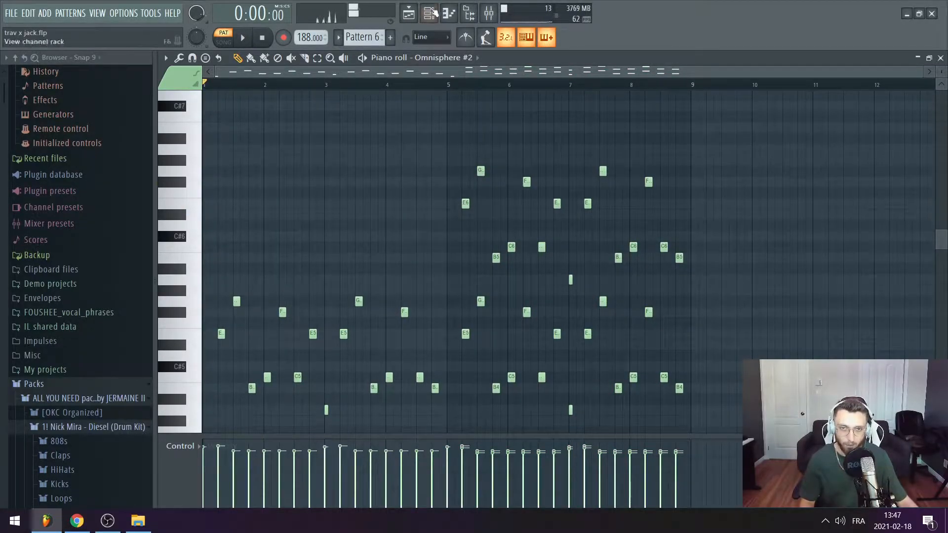
- Open Pattern 1 from Track 1 and its Analog Lab 4 instrument, dismissing the plugin's start screen
left_click(402, 18)
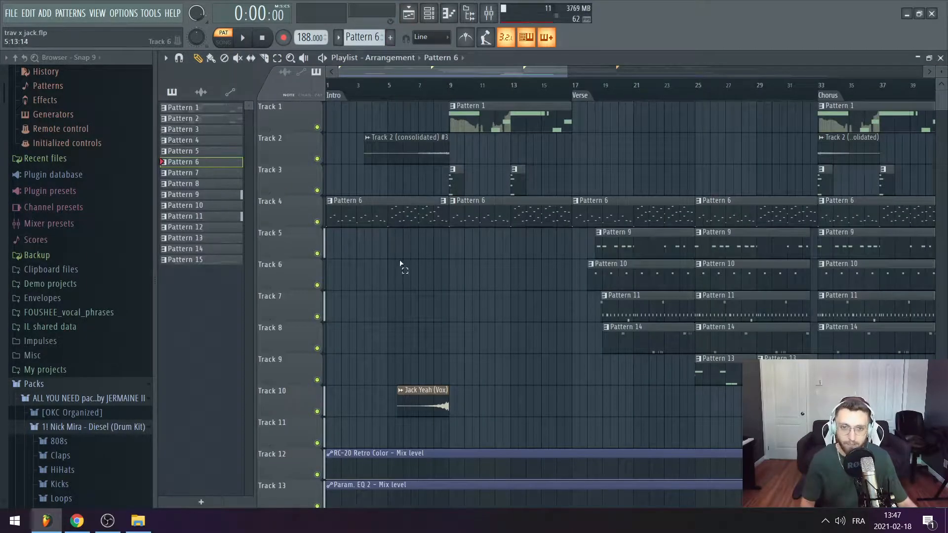
scroll(523, 88, "up", 3)
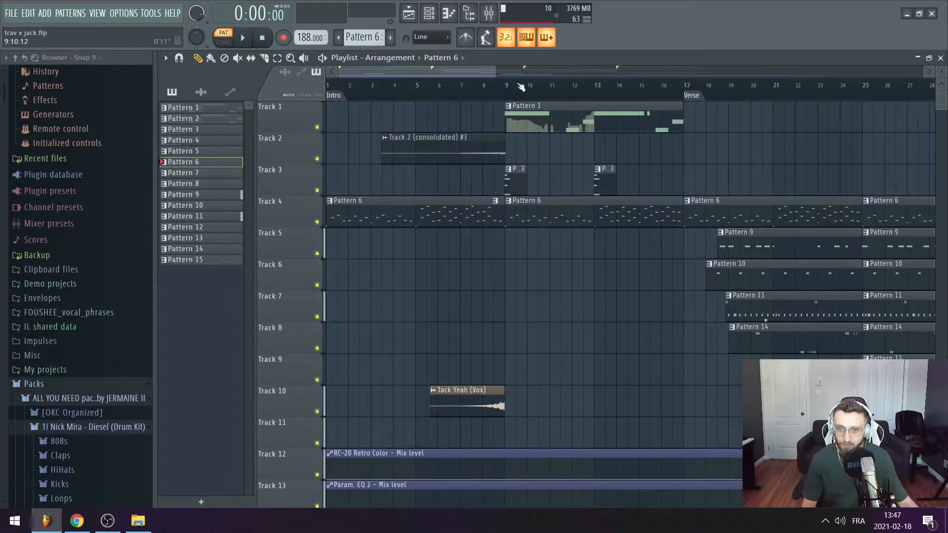
left_click_drag(494, 70, 586, 72)
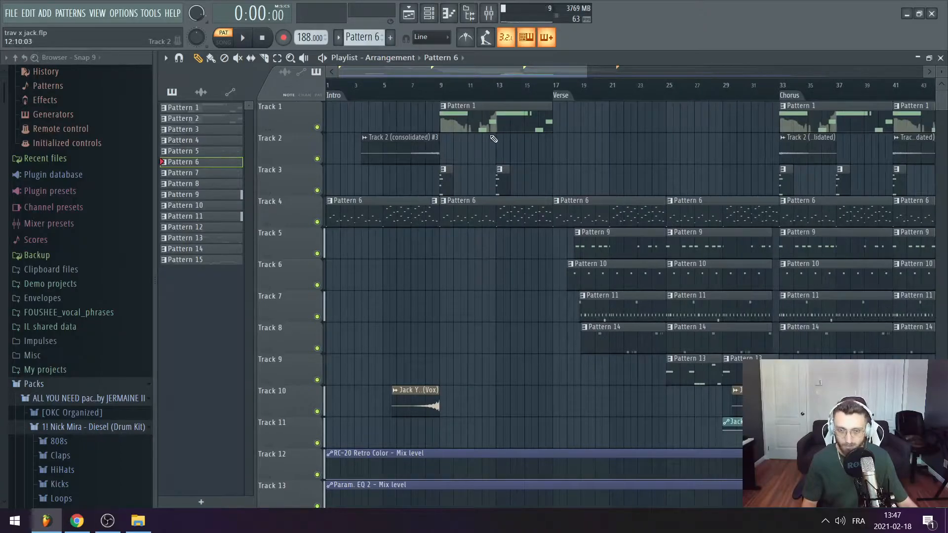
double_click(476, 122)
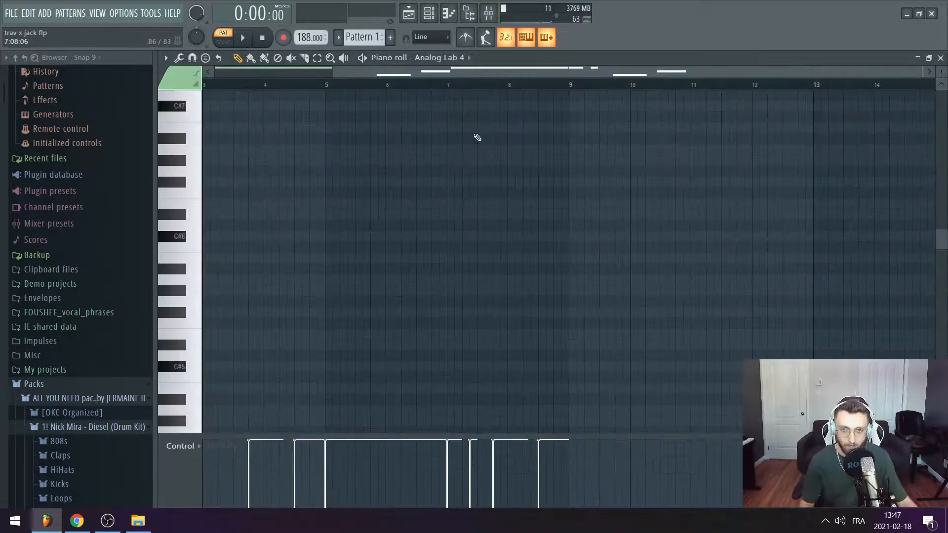
left_click(439, 16)
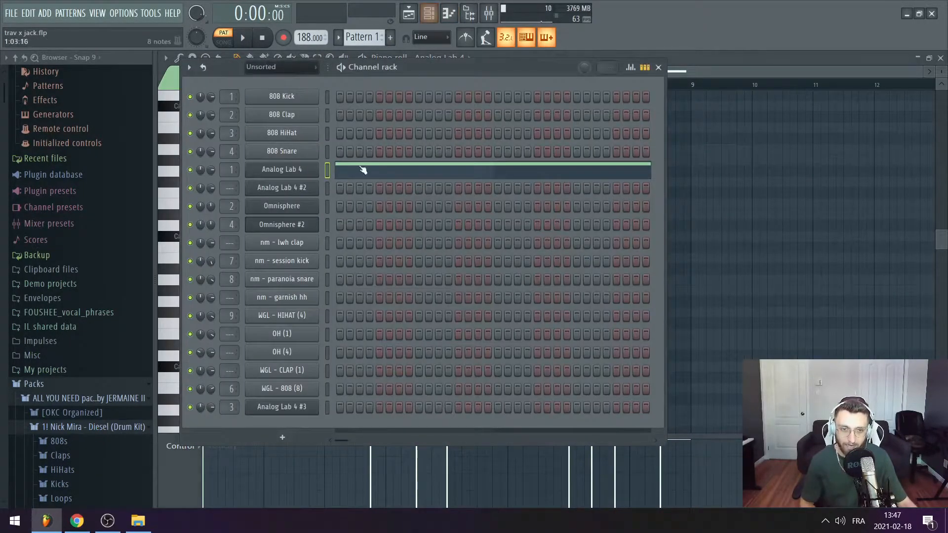
left_click(308, 172)
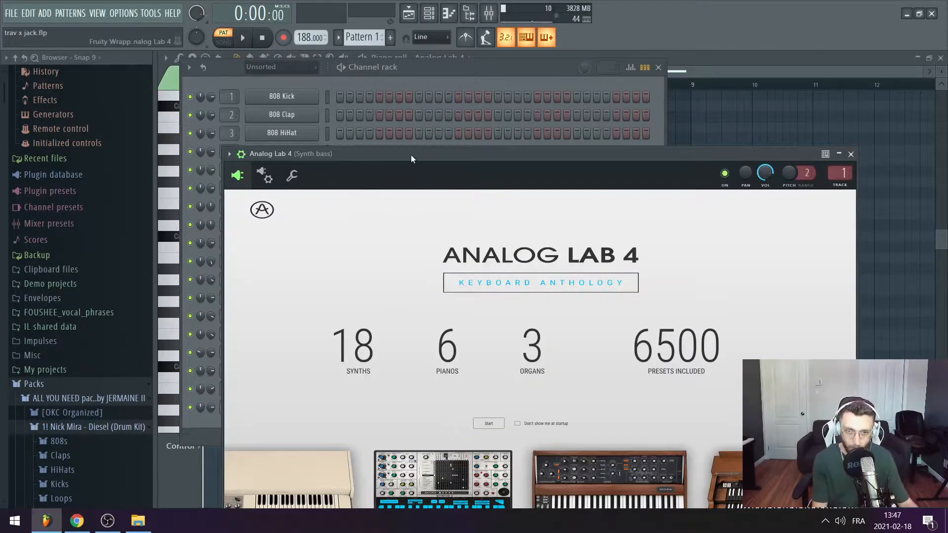
left_click_drag(412, 156, 398, 67)
left_click(486, 337)
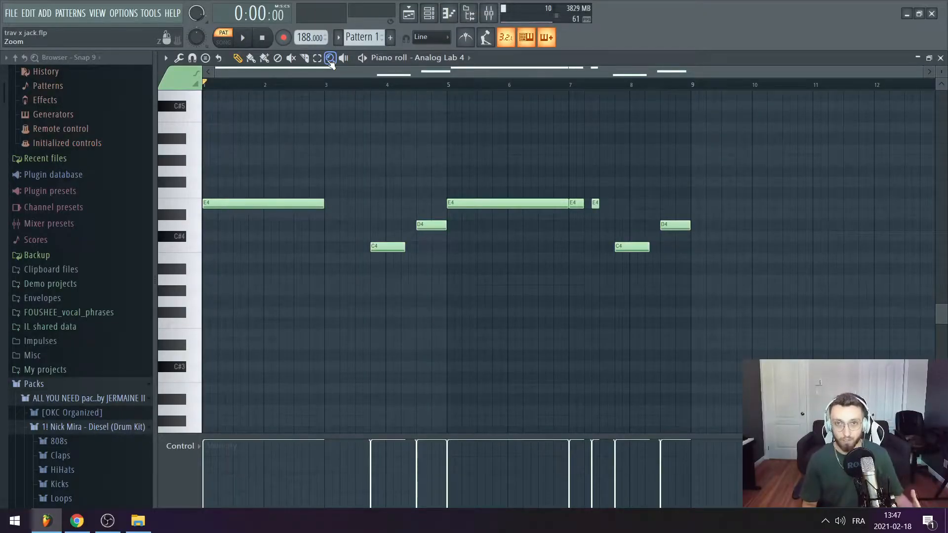
- Play Pattern 1 and inspect the Fruity parametric EQ 2 and Cymatics Diablo effects on the Synth bass mixer track
key("space")
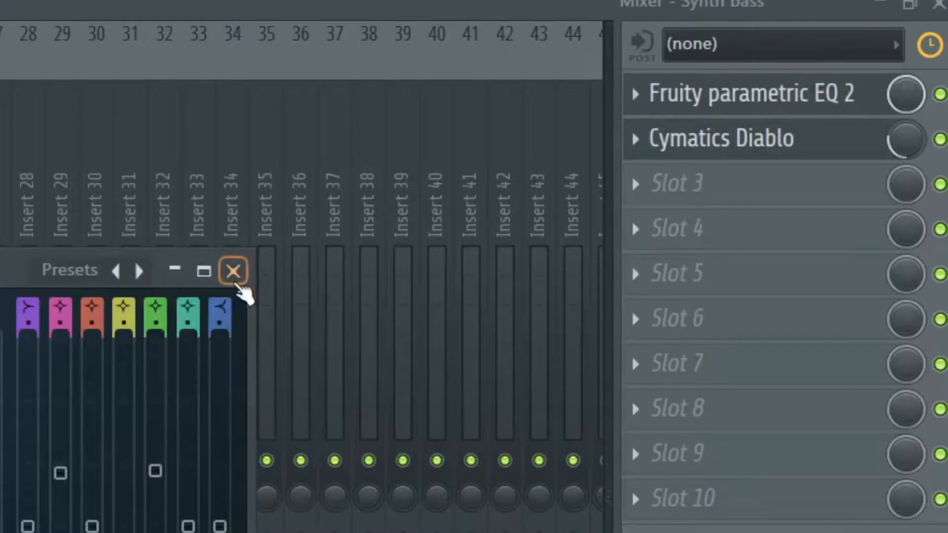
left_click(887, 46)
left_click(675, 157)
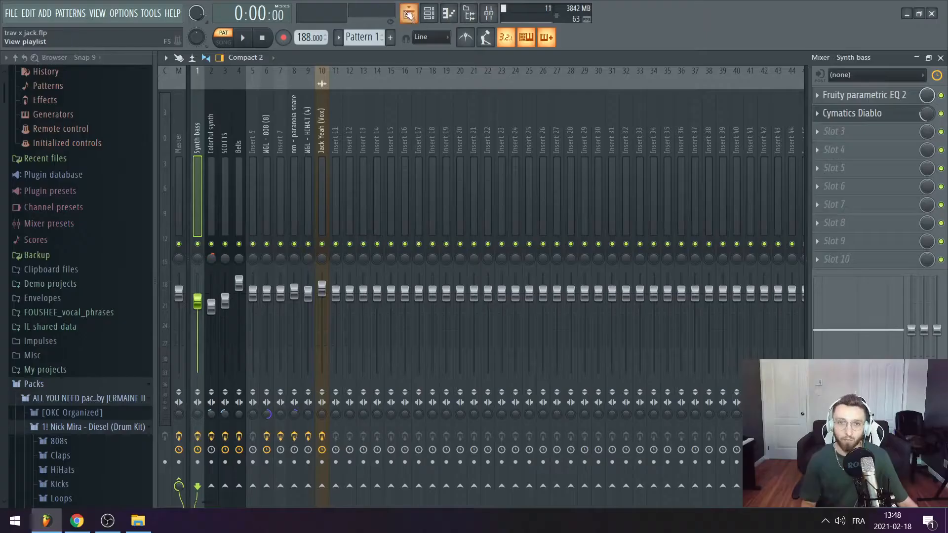
- Open Pattern 3 from Track 3 in the piano roll and play its chord
left_click(409, 15)
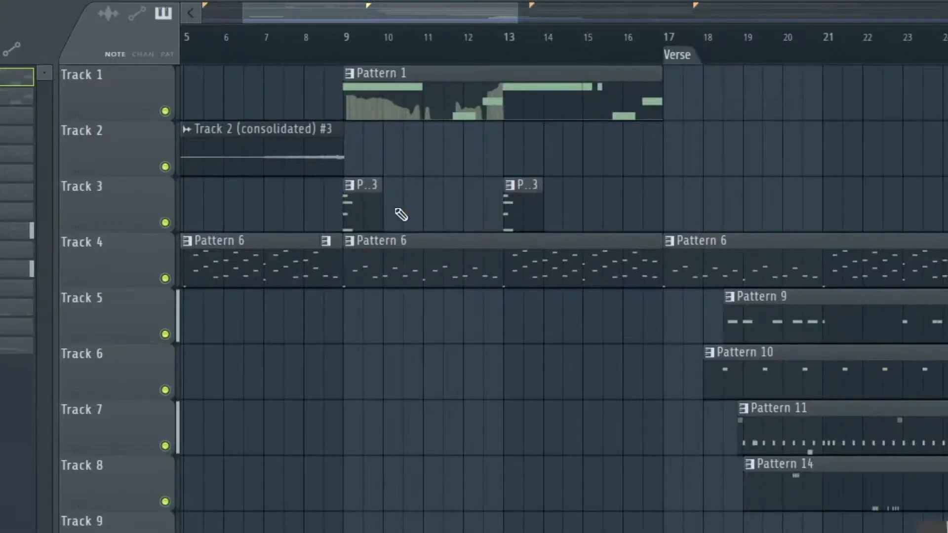
scroll(368, 218, "up", 2)
double_click(366, 217)
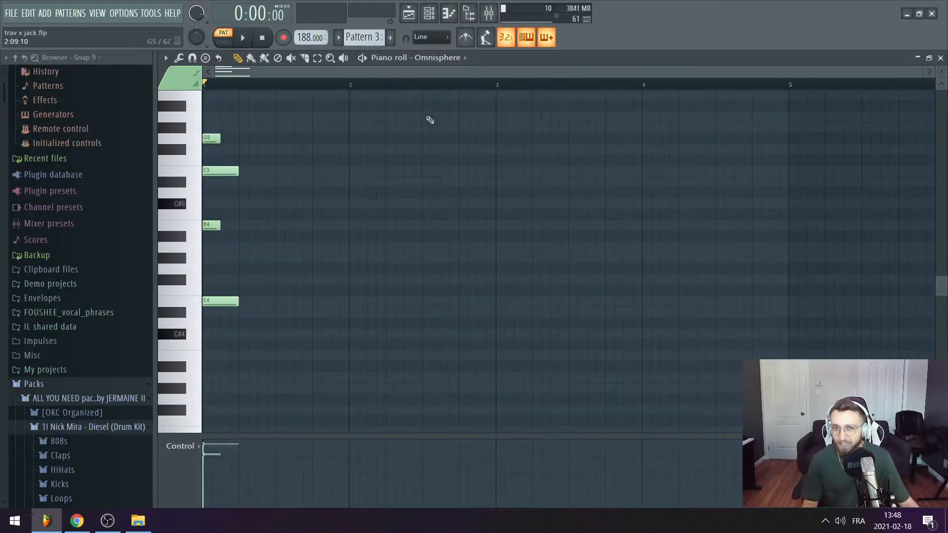
left_click(429, 15)
left_click(431, 15)
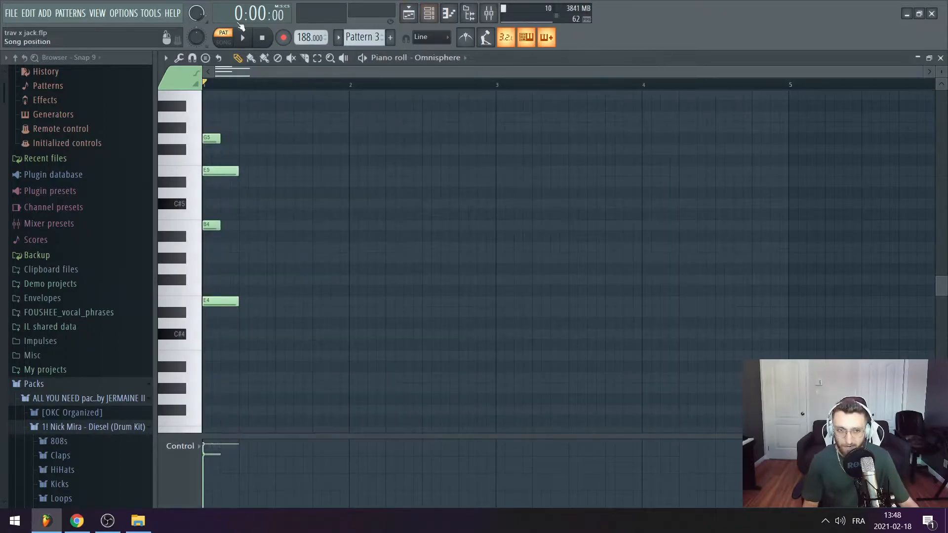
left_click(246, 42)
left_click(262, 38)
key("space")
left_click(242, 42)
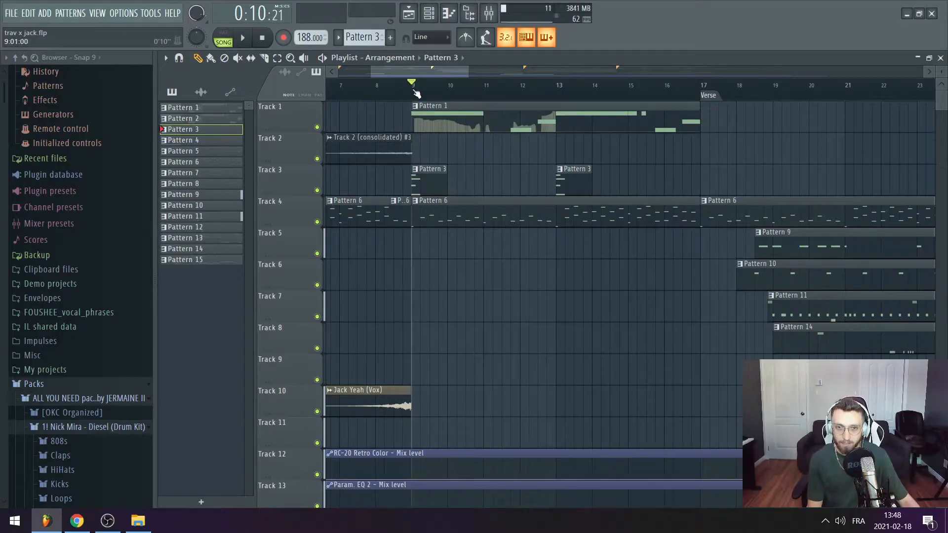
- Open the Omnisphere instrument used by Pattern 3 to check its patch and return to the playlist
left_click(430, 13)
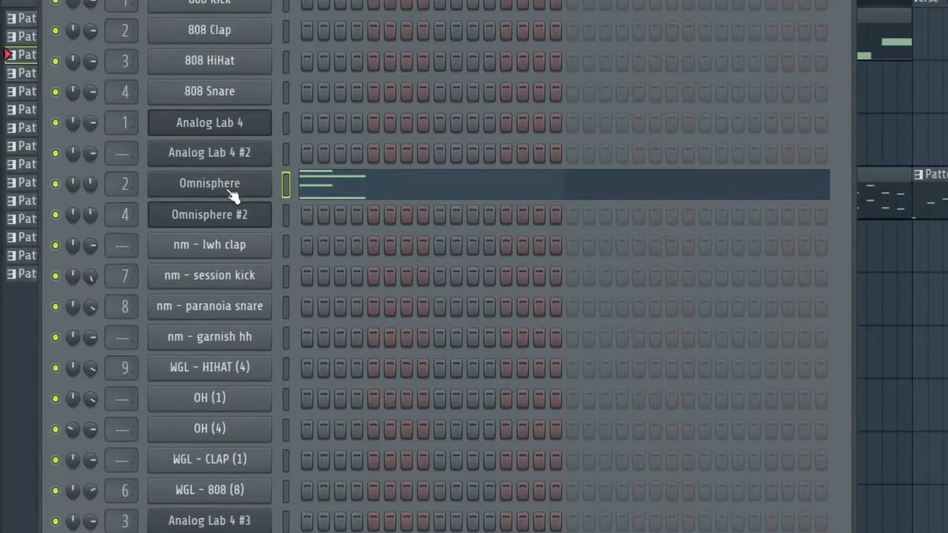
left_click(230, 192)
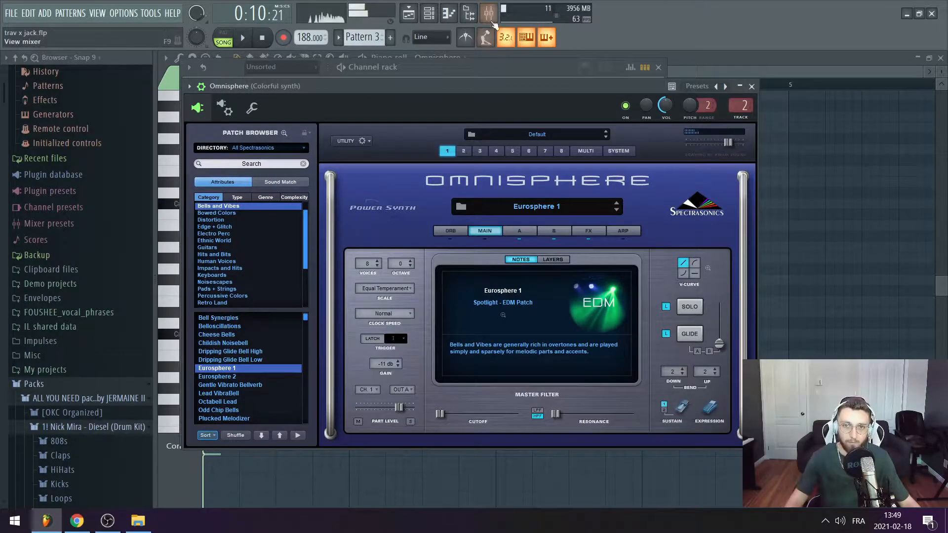
left_click(408, 13)
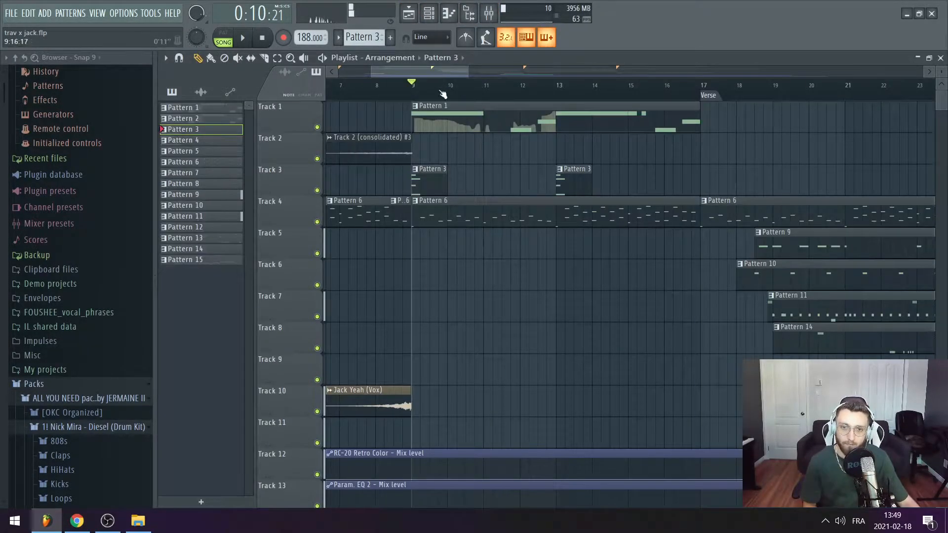
- Reopen Pattern 3's piano roll and audition the chord in pattern mode
double_click(432, 191)
left_click(225, 43)
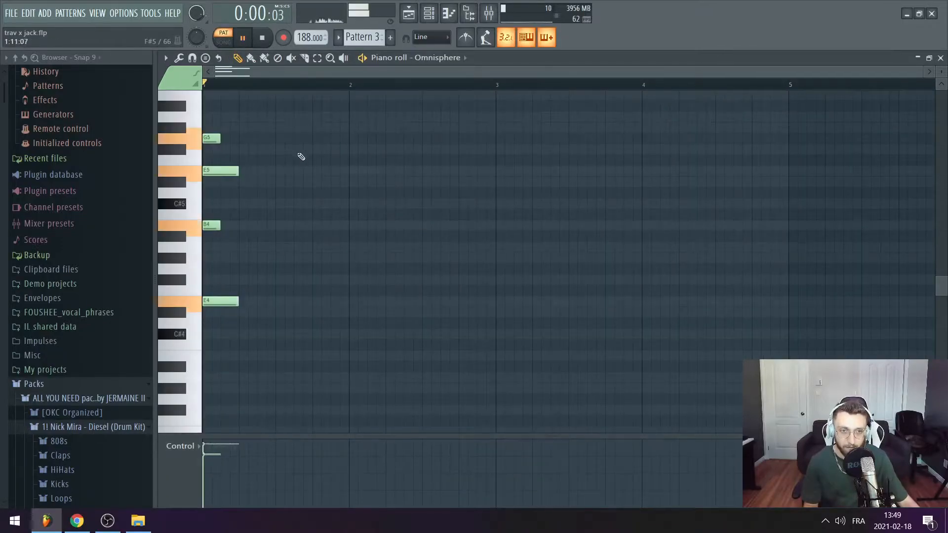
key("space")
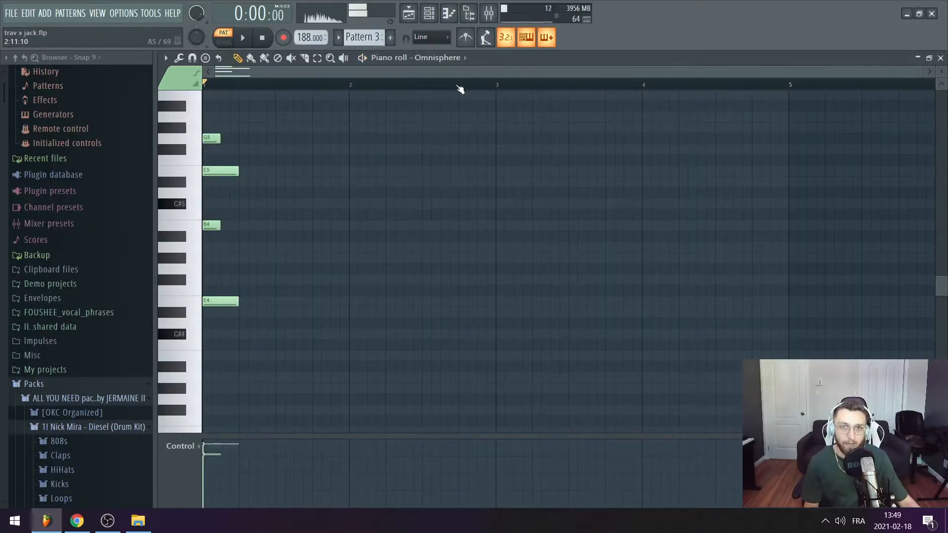
- Inspect the Fruity parametric EQ 2 and Fruity delay 2 effects on the Colorful synth mixer track
left_click(488, 13)
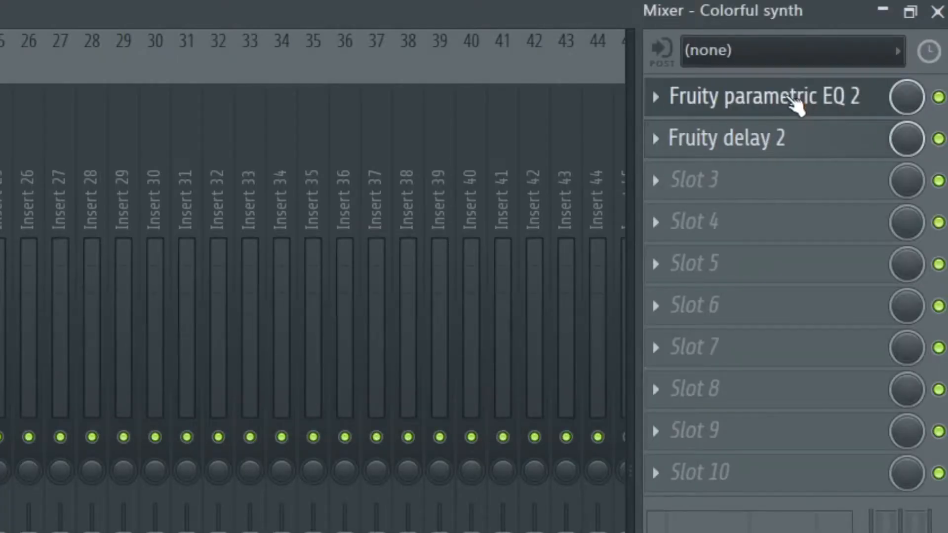
left_click(882, 96)
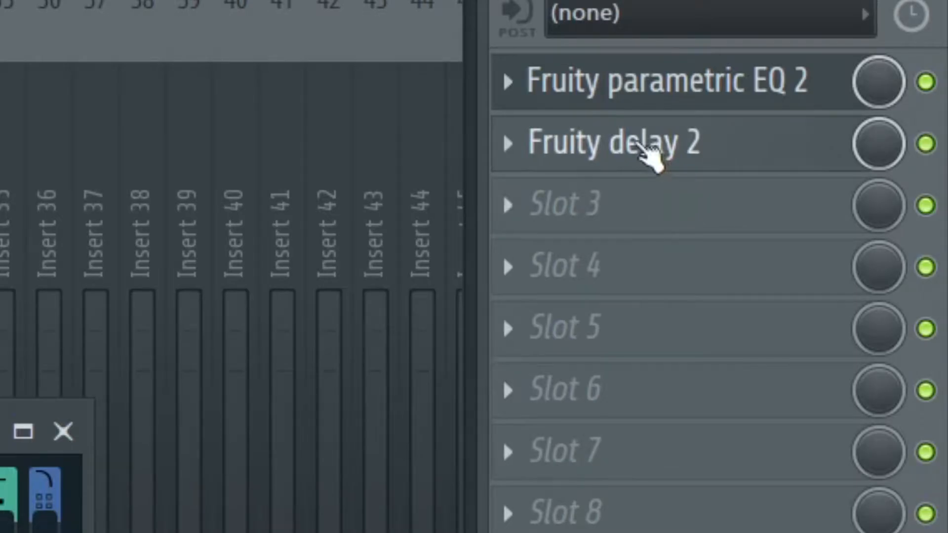
left_click(645, 144)
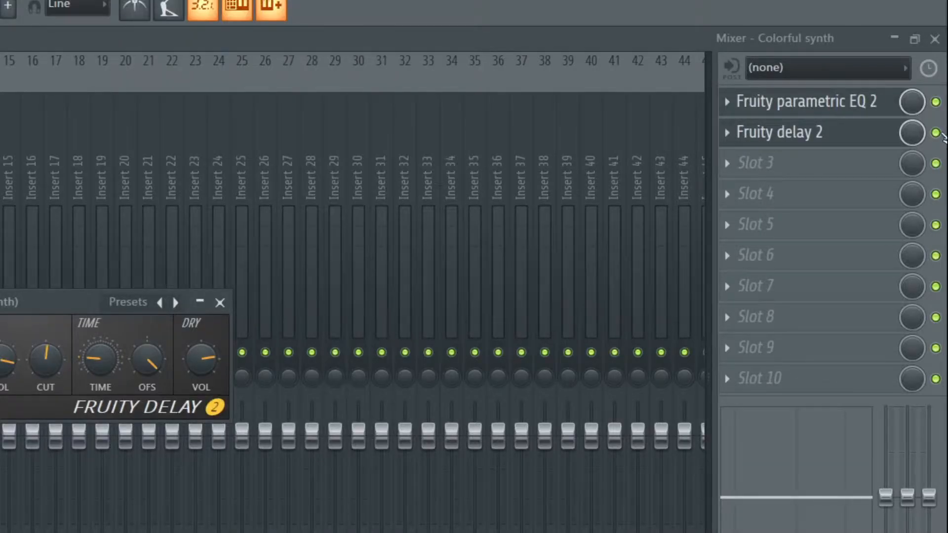
- Toggle Fruity delay 2 on the Colorful synth mixer track and play Pattern 3 alone from the playlist
left_click(936, 133)
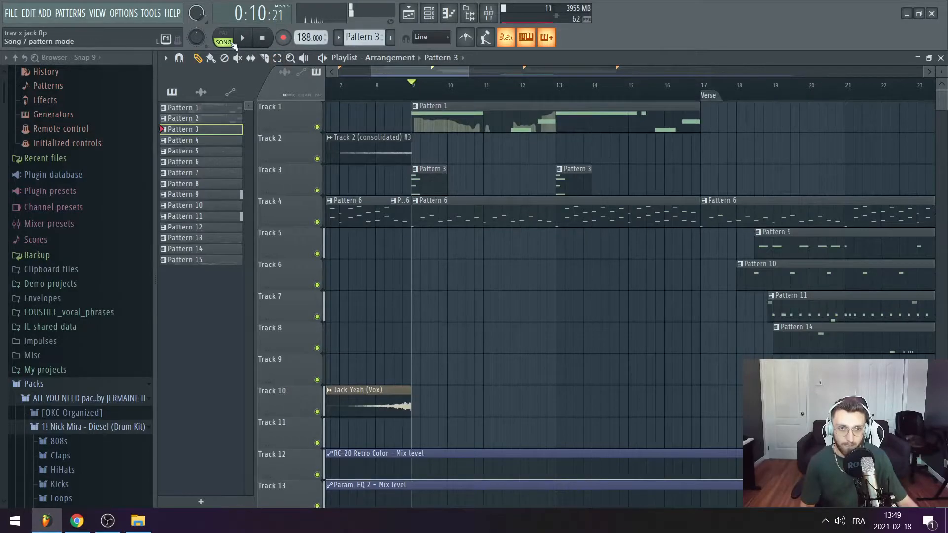
left_click(234, 44)
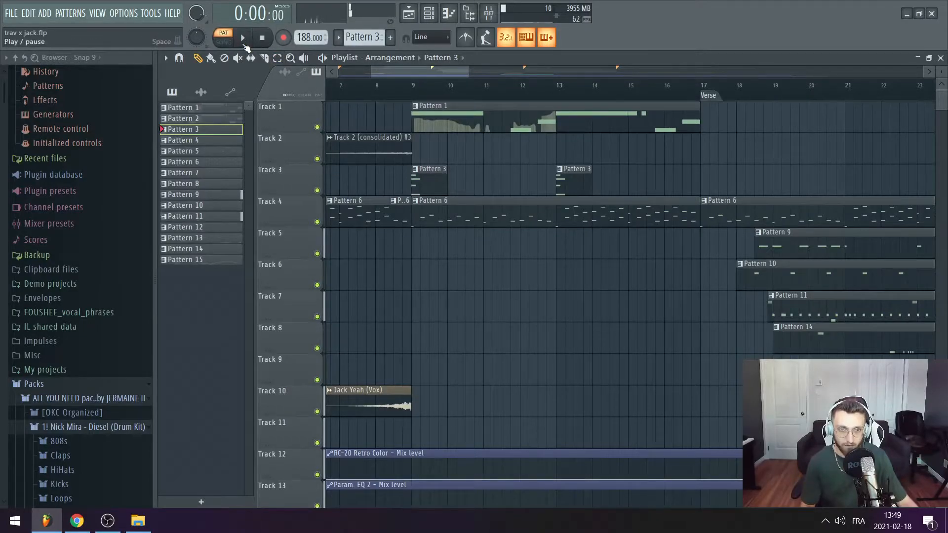
left_click(243, 39)
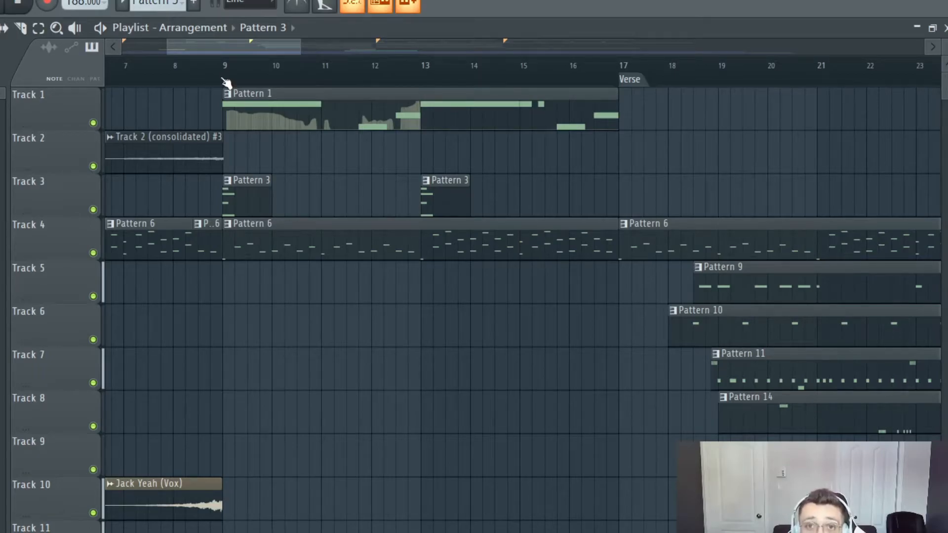
- Play the arrangement from bar 9 to hear Patterns 1, 3 and 6 together
left_click(220, 77)
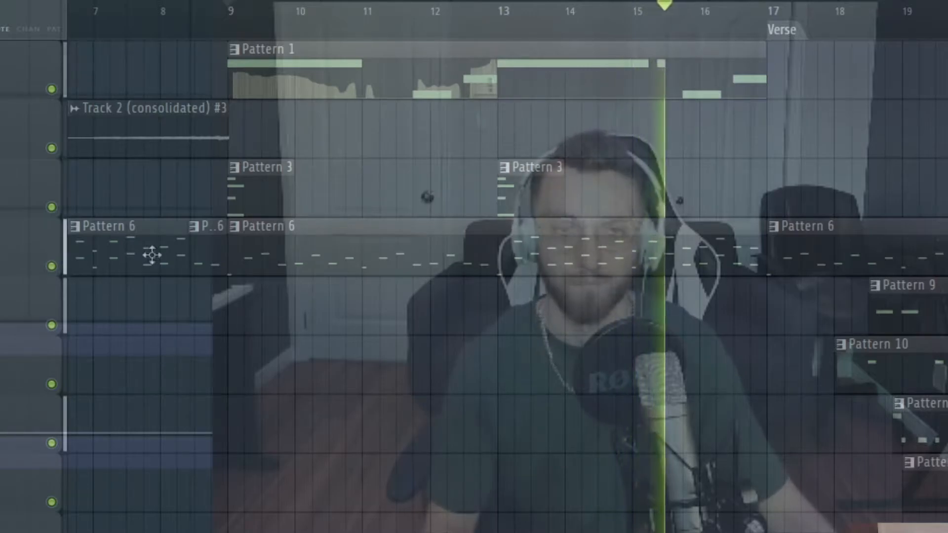
key("space")
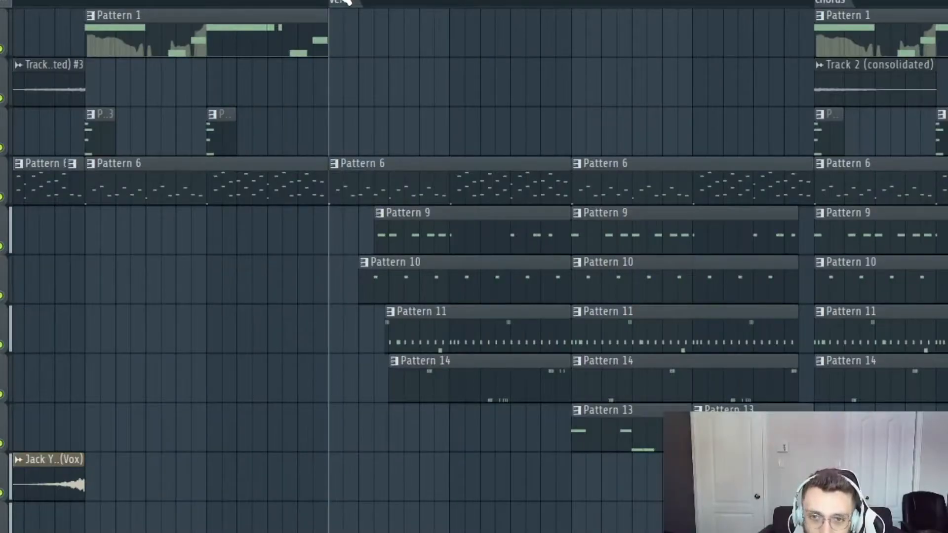
- Go through the Verse clips one by one in the playlist: Patterns 6, 9, 10, 11, 14 and 13
scroll(614, 116, "up", 2)
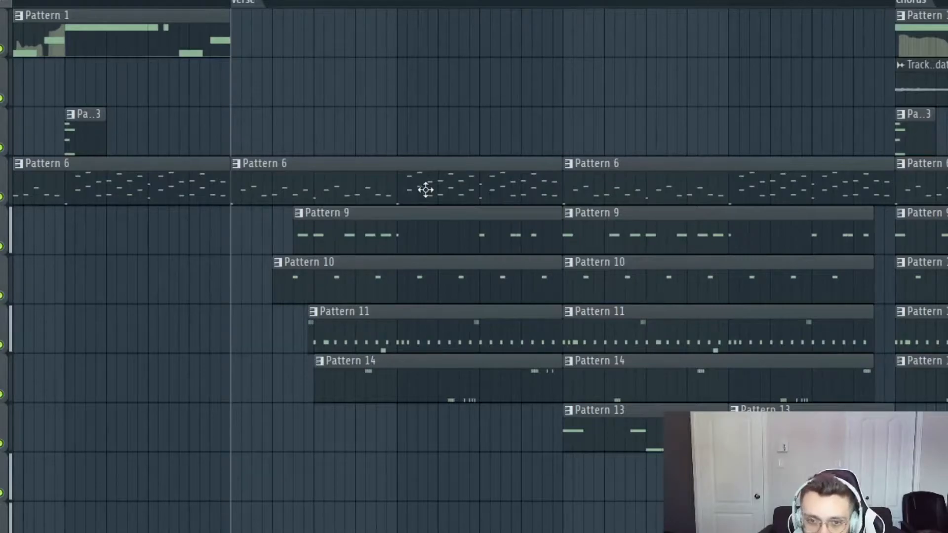
left_click(276, 172)
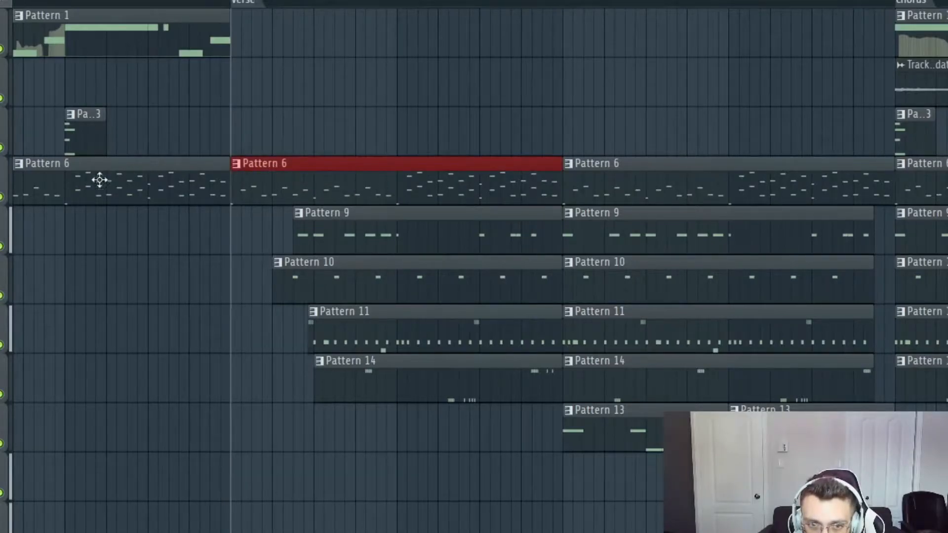
left_click(132, 255, "ctrl")
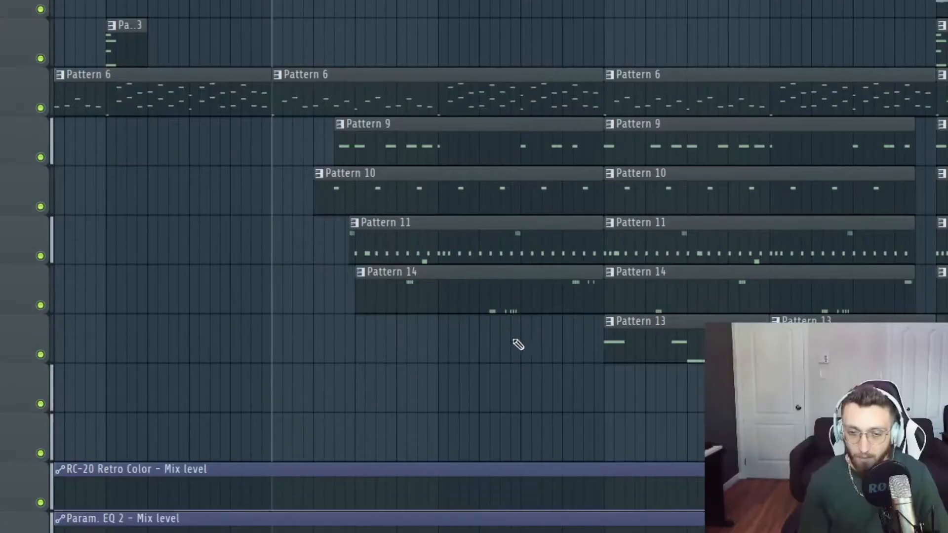
scroll(528, 376, "up", 1)
scroll(517, 365, "down", 1)
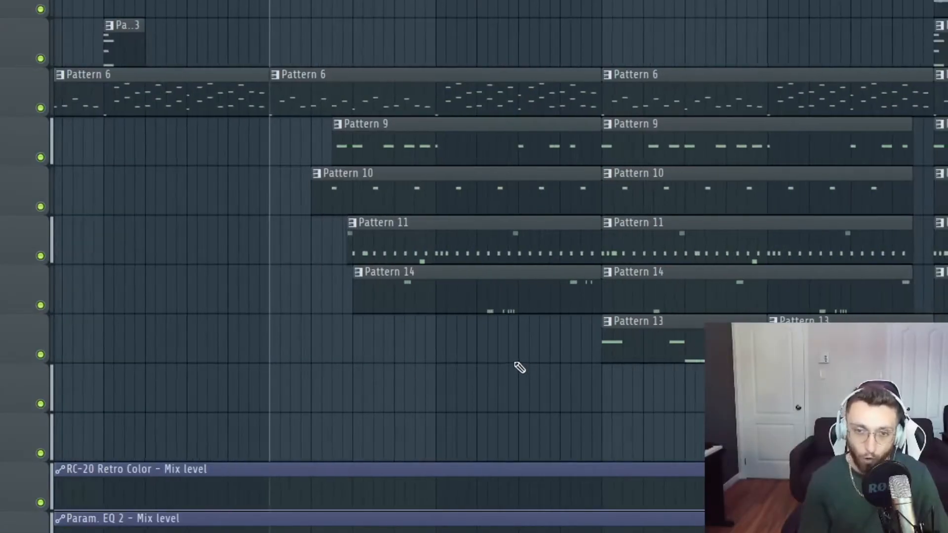
left_click(364, 149)
left_click(341, 181)
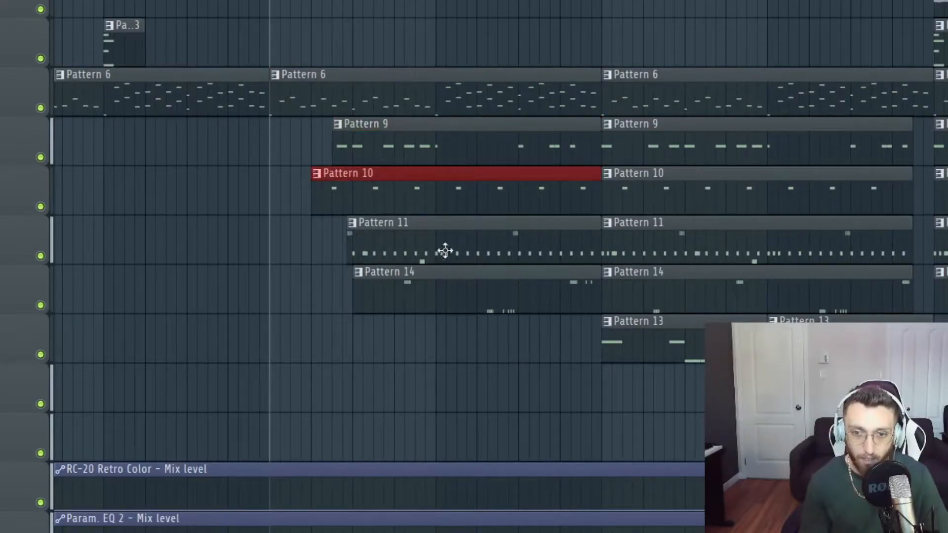
left_click(513, 232)
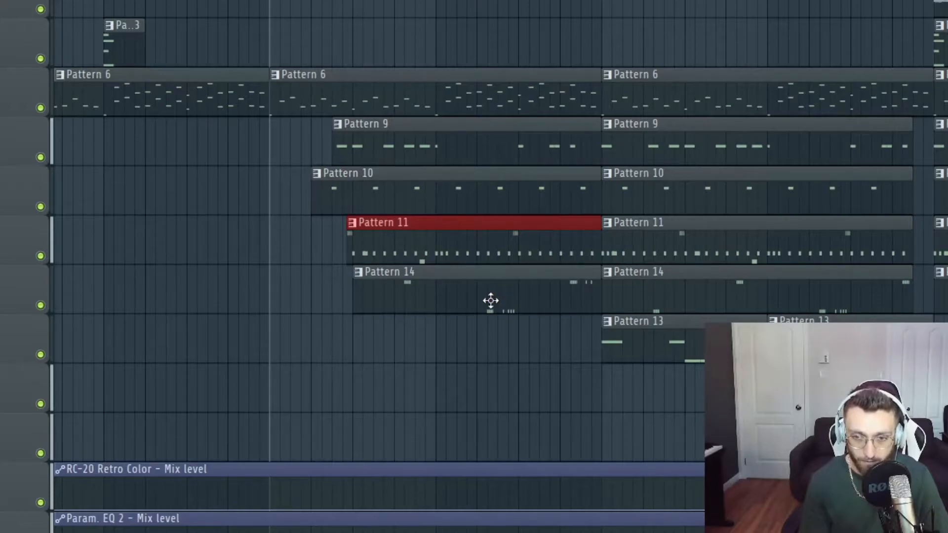
left_click(490, 301)
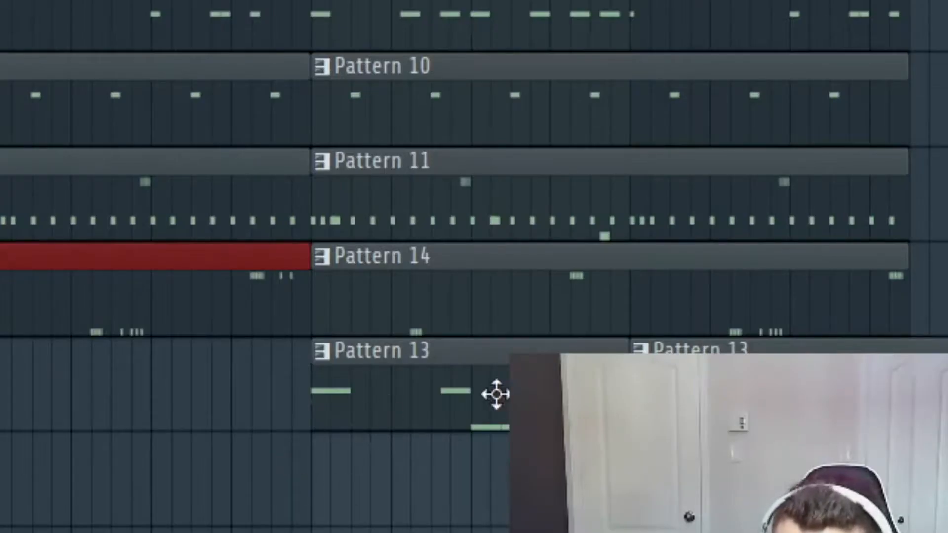
left_click(496, 394)
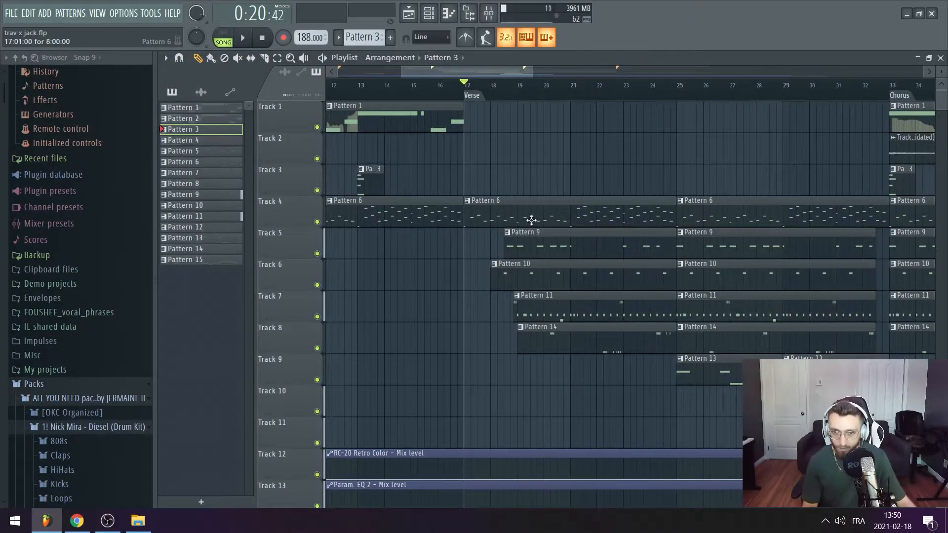
- Delete both Verse clips of Pattern 6 from Track 4 and play the drums alone from bar 25
right_click(531, 219)
right_click(701, 217)
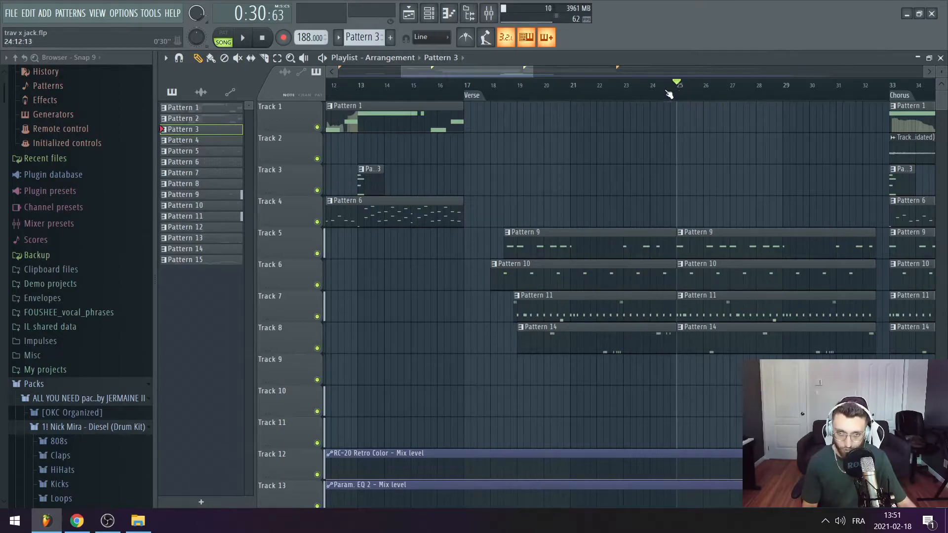
left_click(242, 38)
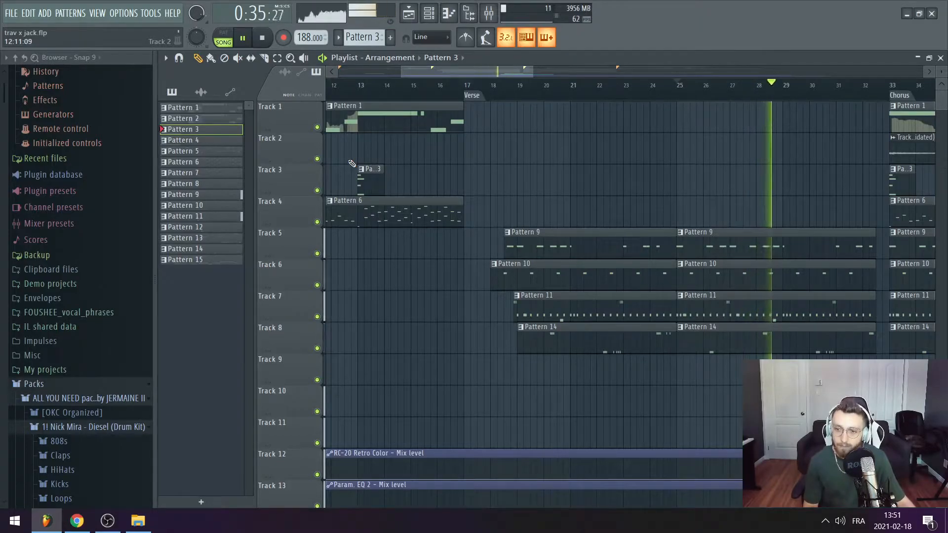
key("space")
- Open Pattern 9's session kick notes in the piano roll and audition them in pattern mode
double_click(720, 233)
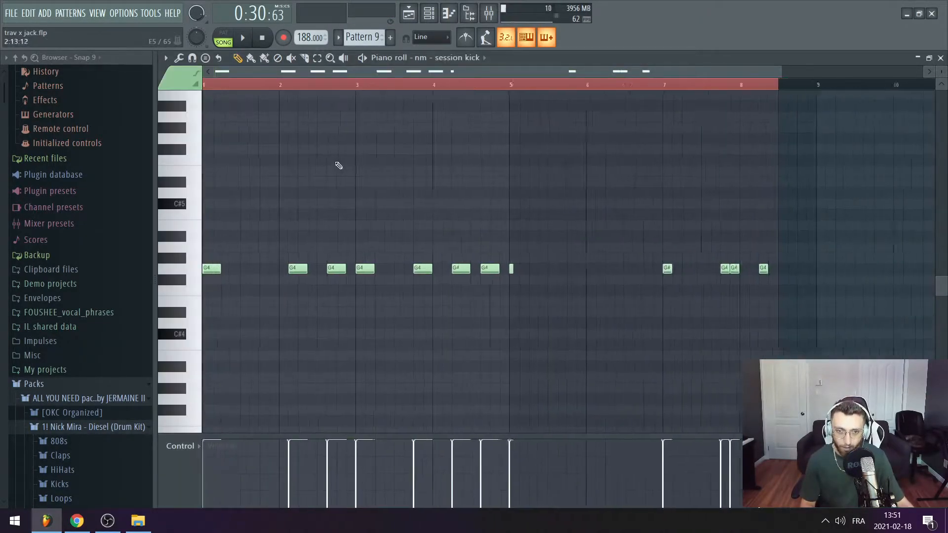
key("l")
key("space")
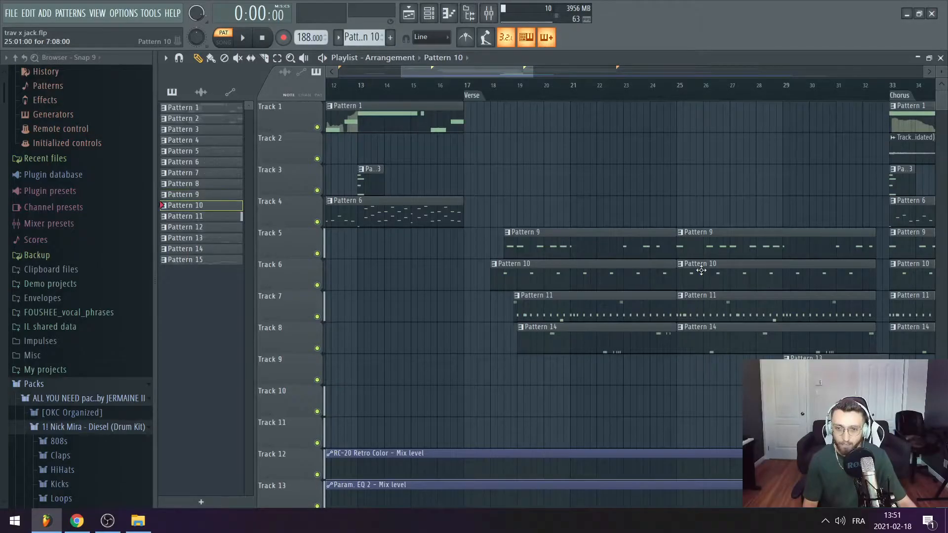
- Audition Pattern 10's paranoia snare in the piano roll and return to the playlist
double_click(701, 271)
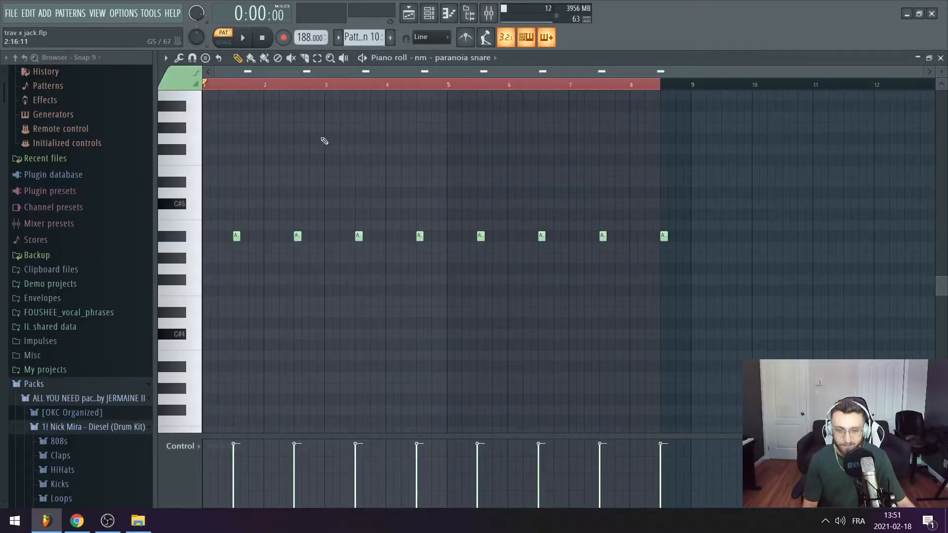
left_click(243, 38)
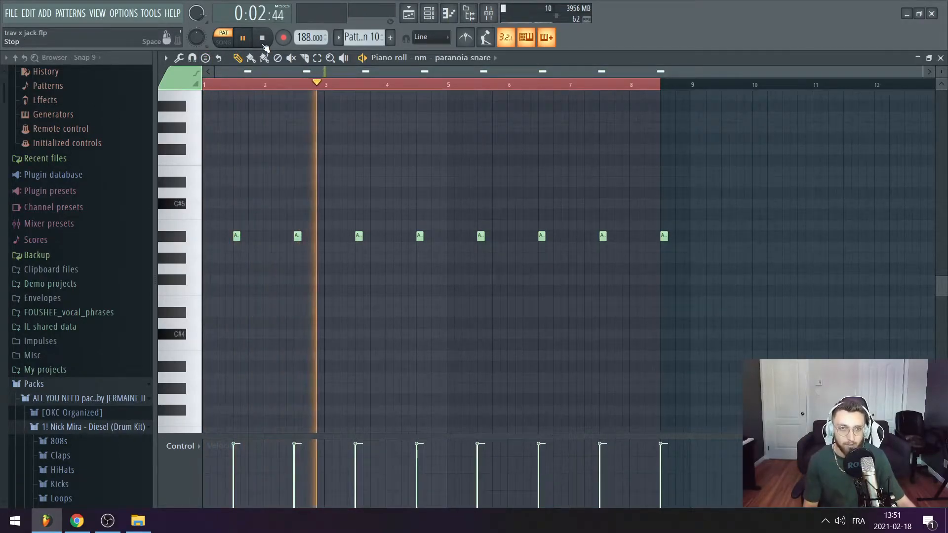
left_click(262, 38)
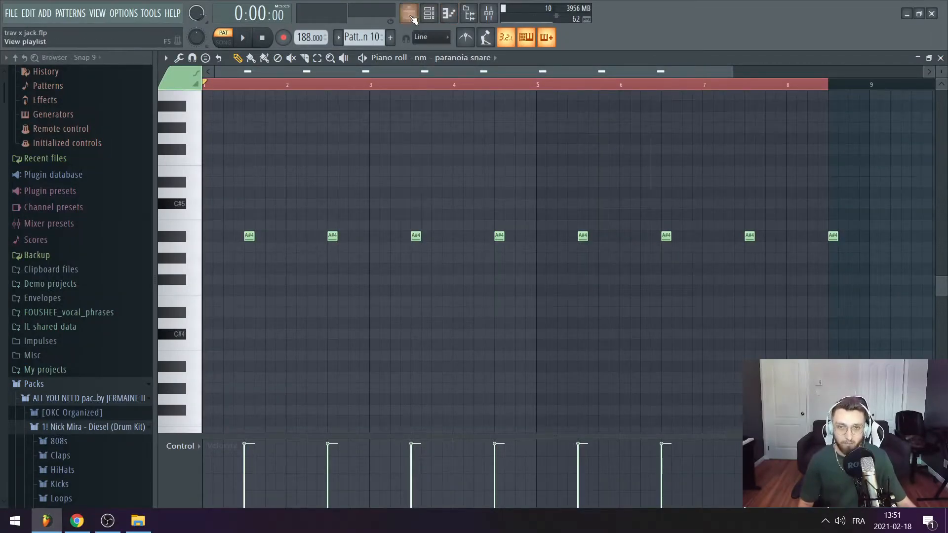
left_click(411, 17)
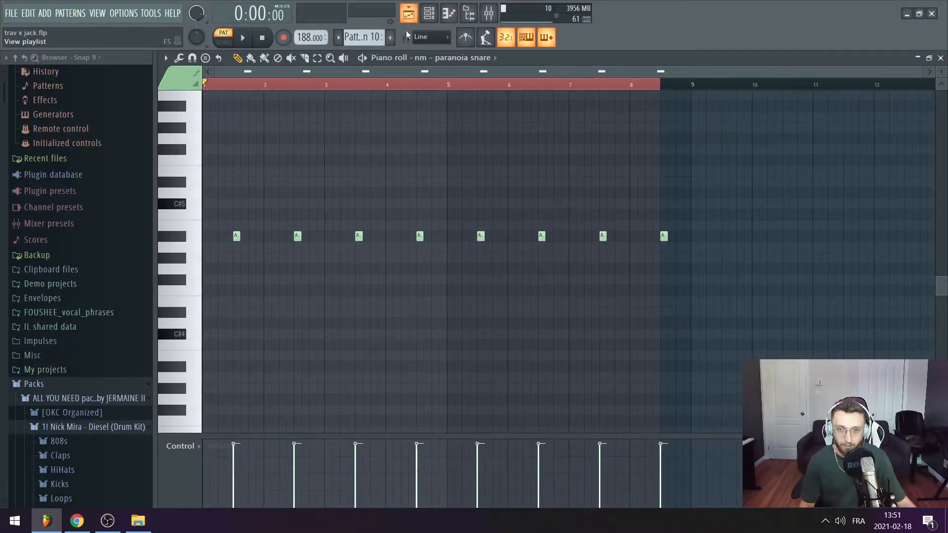
left_click(409, 14)
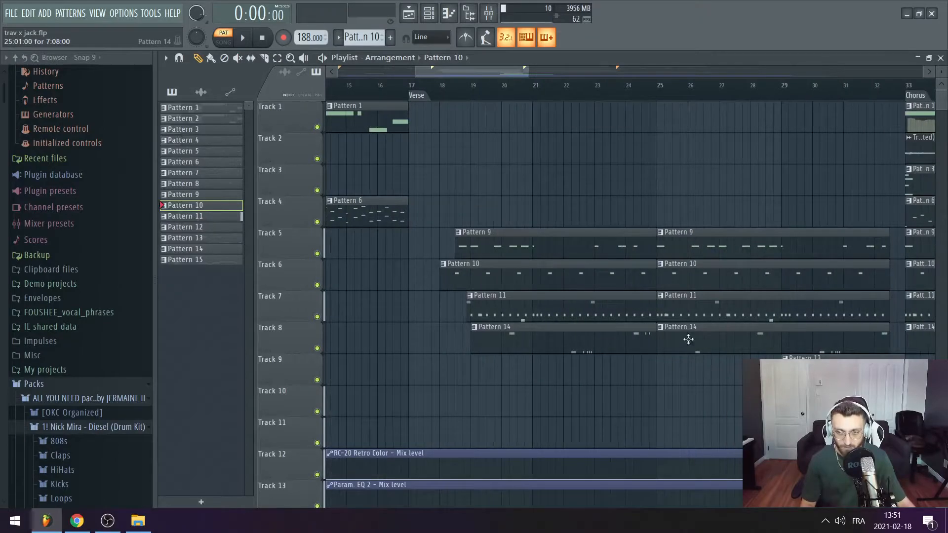
- Open Pattern 11's WGL - HIHAT (4) notes in the piano roll and play them
double_click(675, 296)
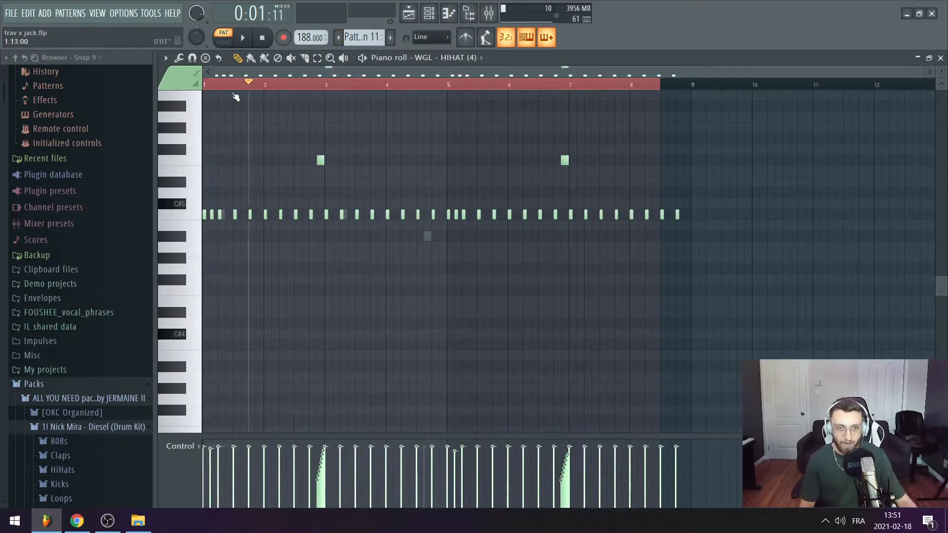
key("space")
scroll(240, 148, "up", 1)
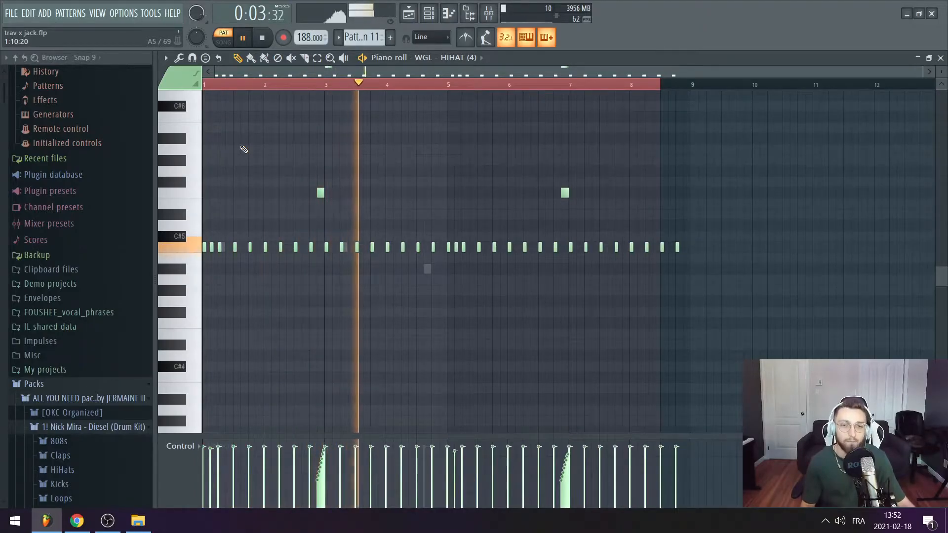
key("space")
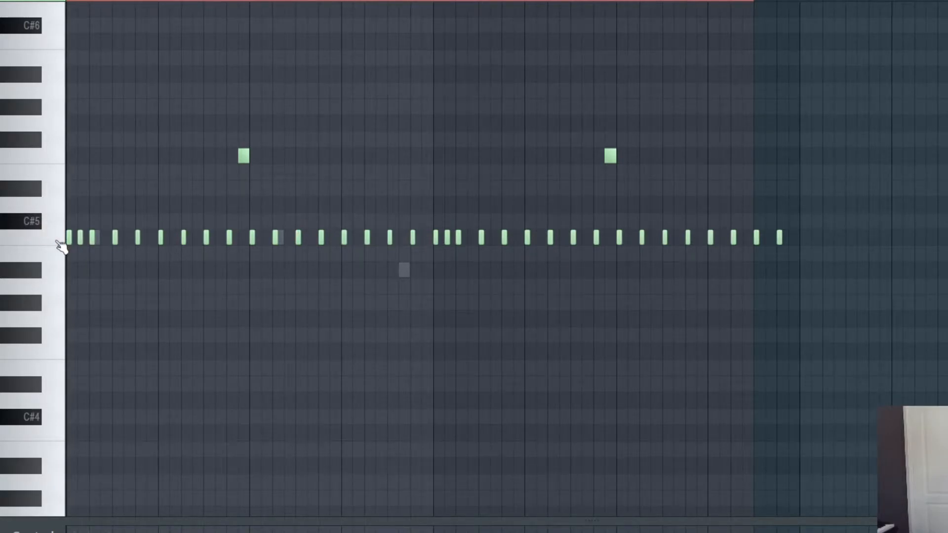
- Examine and audition the first higher-pitched hi-hat roll in Pattern 11 up close
left_click_drag(218, 157, 667, 163)
scroll(232, 176, "up", 6)
left_click(249, 144, "ctrl")
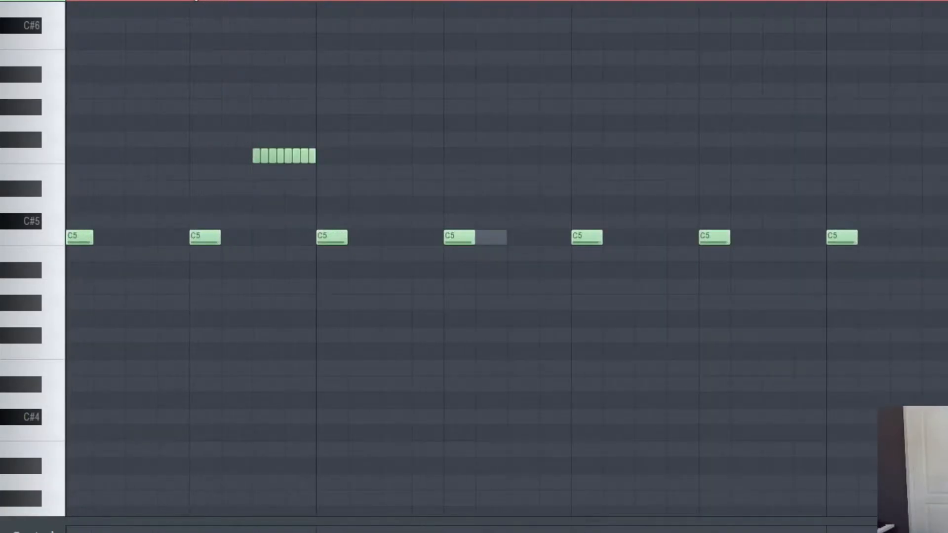
scroll(198, 88, "up", 2)
left_click_drag(208, 104, 502, 177)
key("space")
key("space")
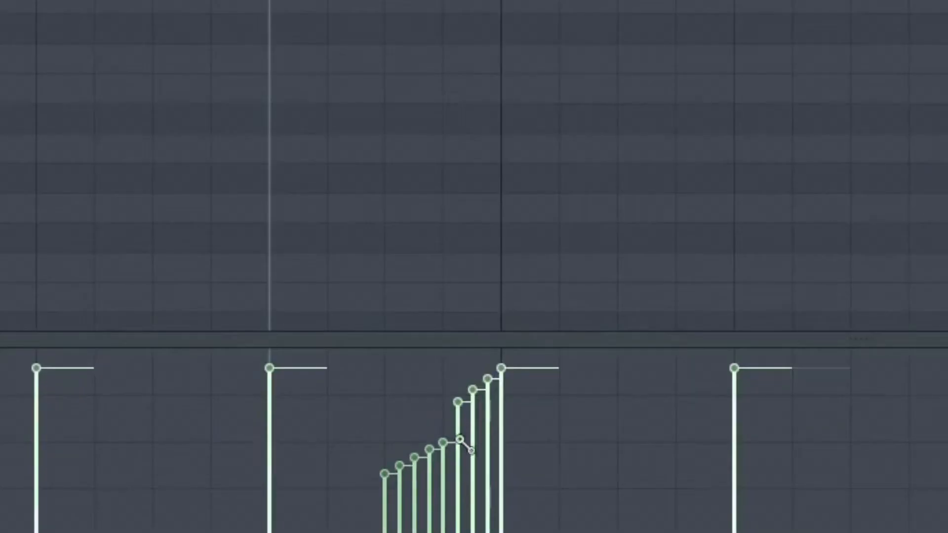
- Reshape the velocities of the first hi-hat roll into a rising ramp
left_click_drag(488, 400, 498, 372)
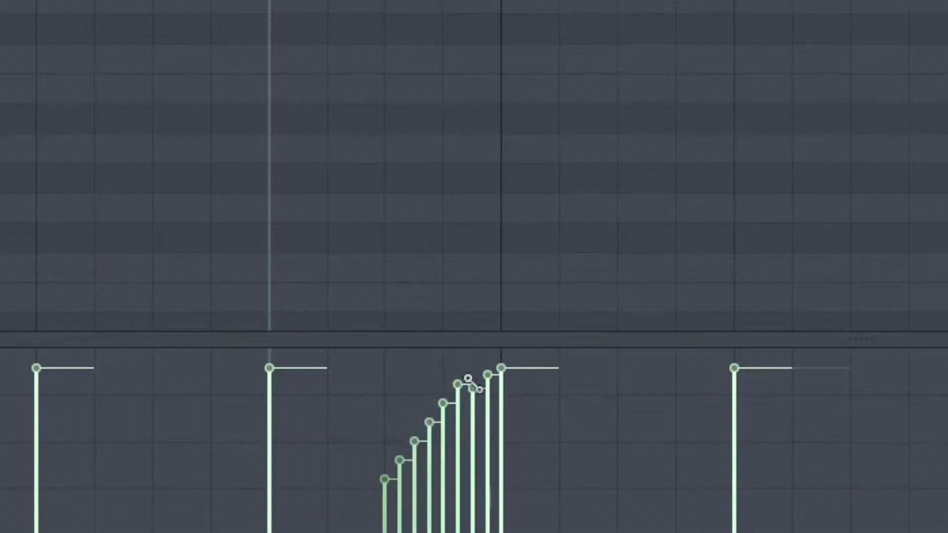
mouse_move(467, 379)
left_mouse_down()
mouse_move(502, 357)
mouse_move(398, 446)
left_mouse_up()
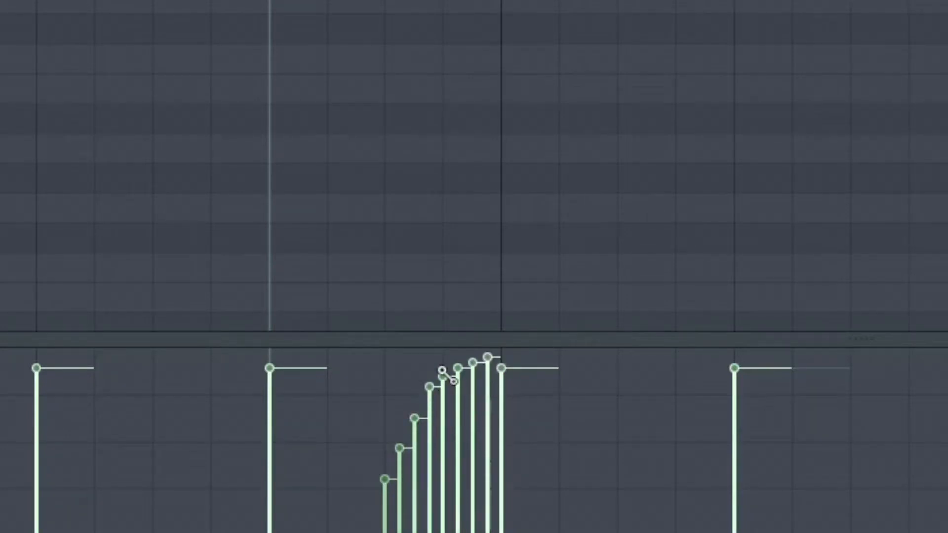
left_click_drag(485, 364, 505, 357)
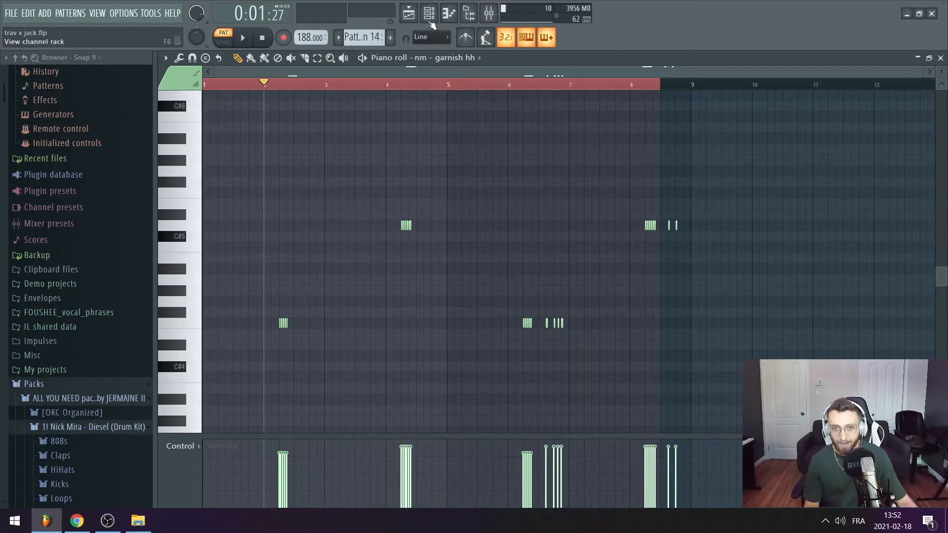
- Solo Tracks 7 and 8 in the playlist and play Patterns 11 and 14 together
left_click(408, 13)
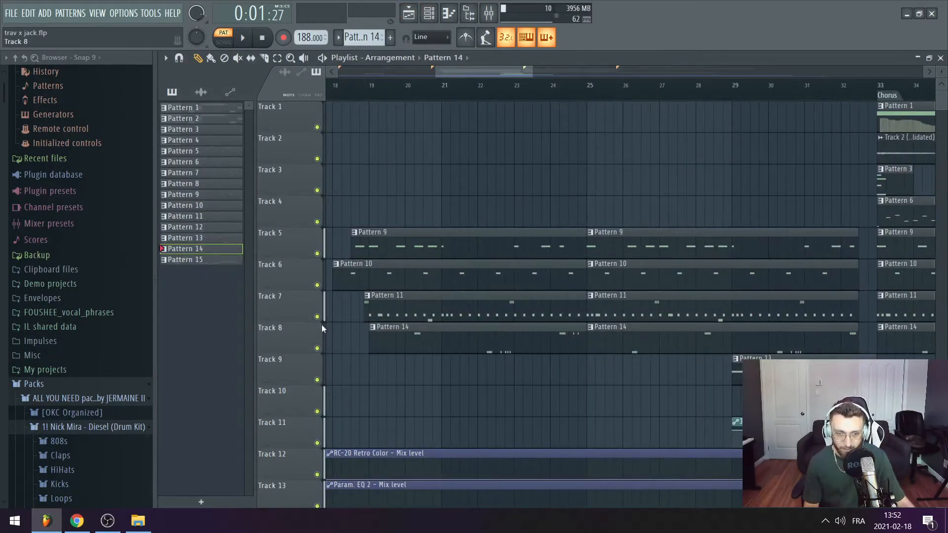
left_click(317, 317, "ctrl")
left_click(317, 348)
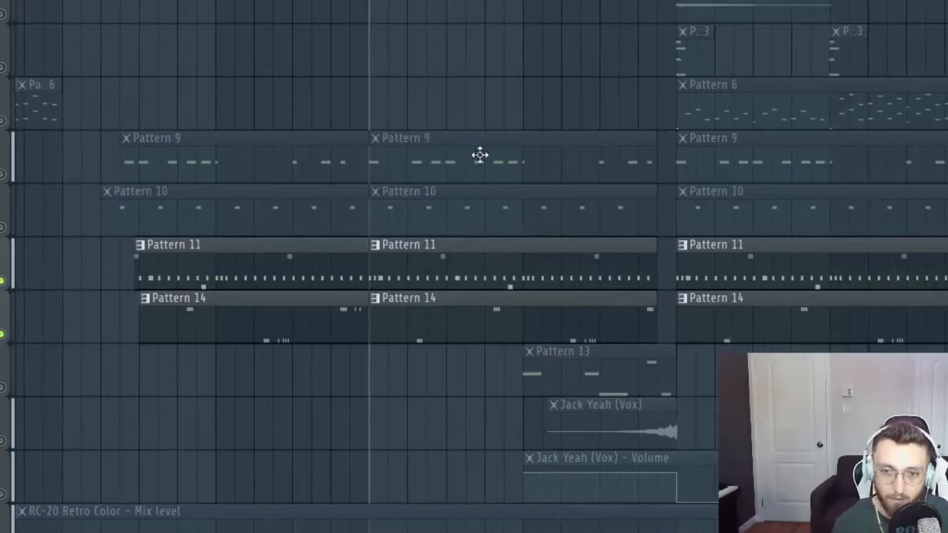
key("space")
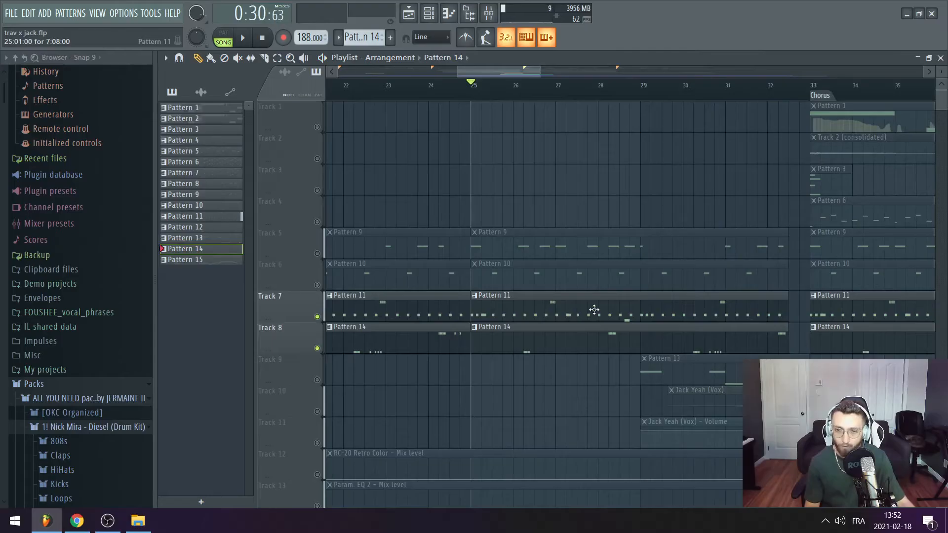
- Mute the WGL - HIHAT (4) channel and review Pattern 11's OH (1) and OH (4) open hats during playback
double_click(592, 307)
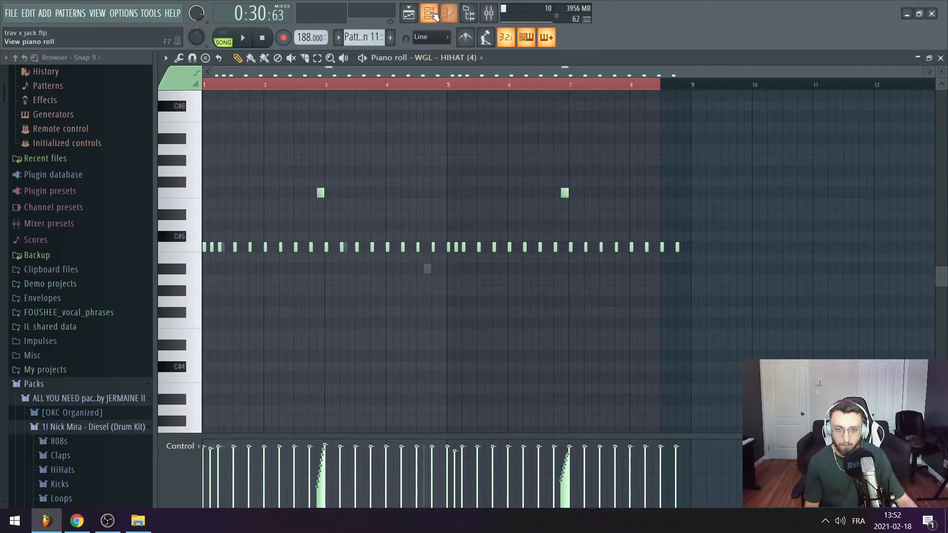
left_click(432, 14)
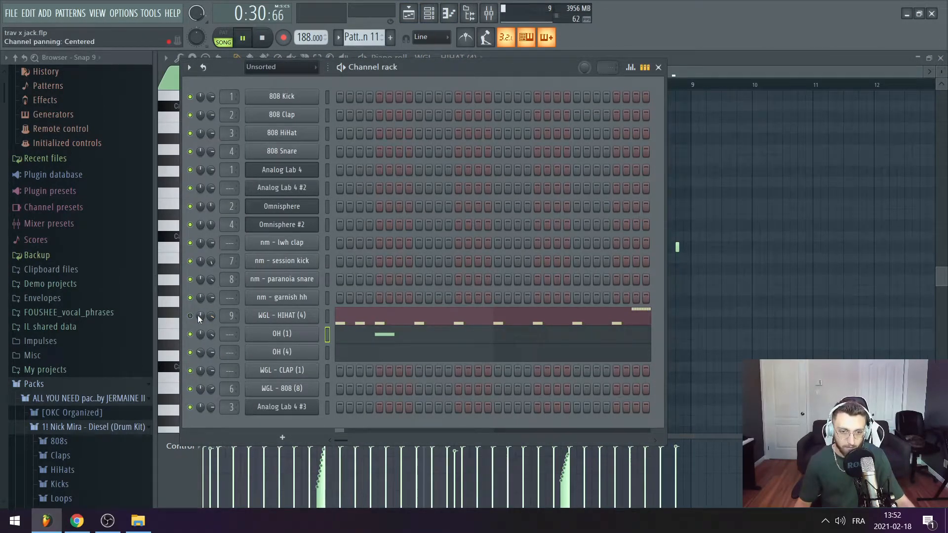
key("F6")
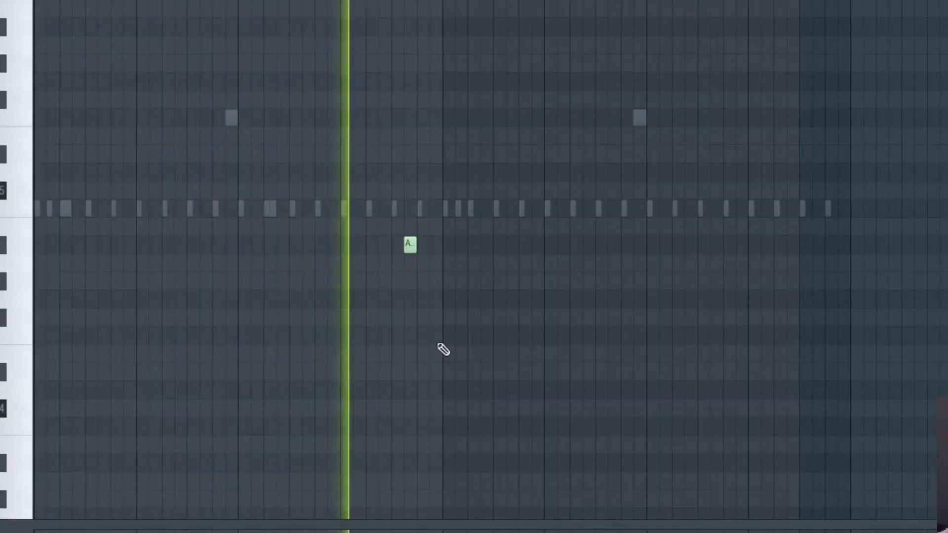
key("space")
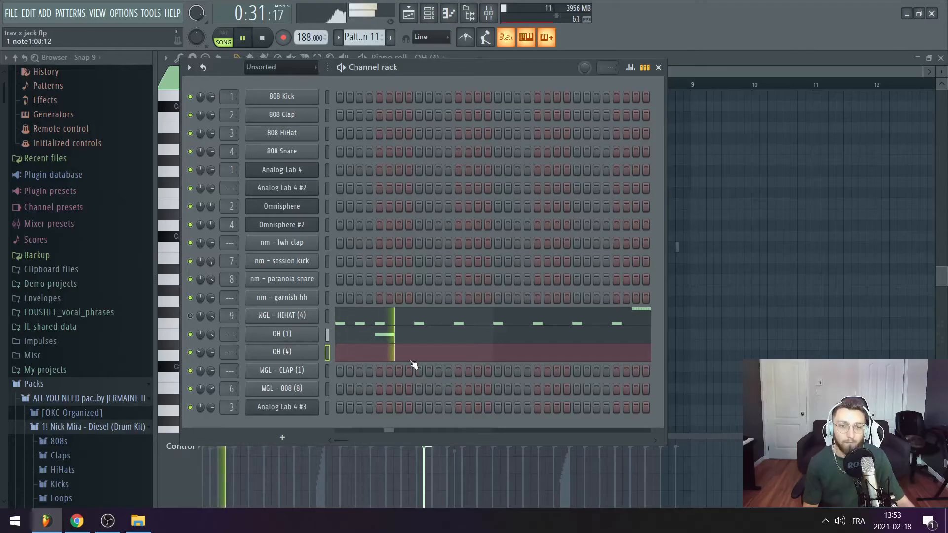
left_click(362, 336)
left_click(429, 16)
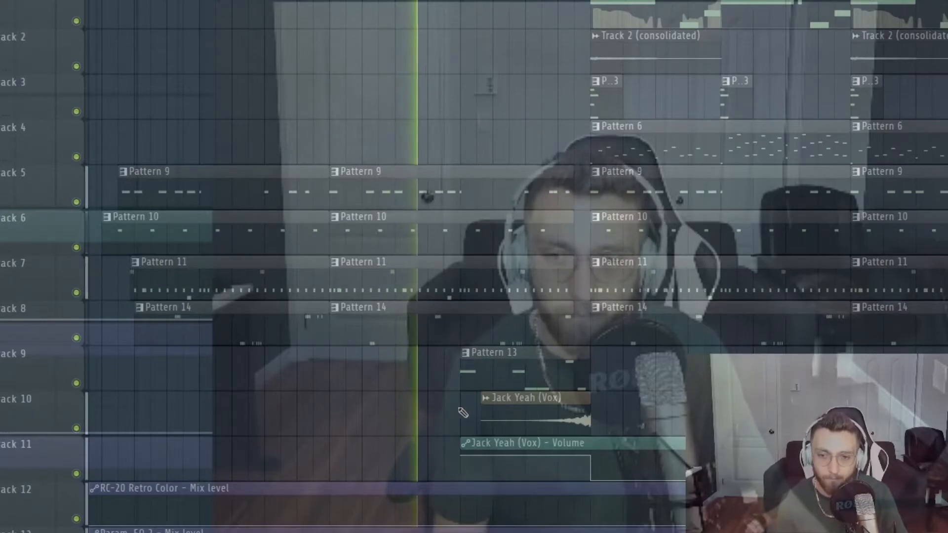
- Open Pattern 13's WGL - 808 (8) notes and audition the pattern on its own
key("space")
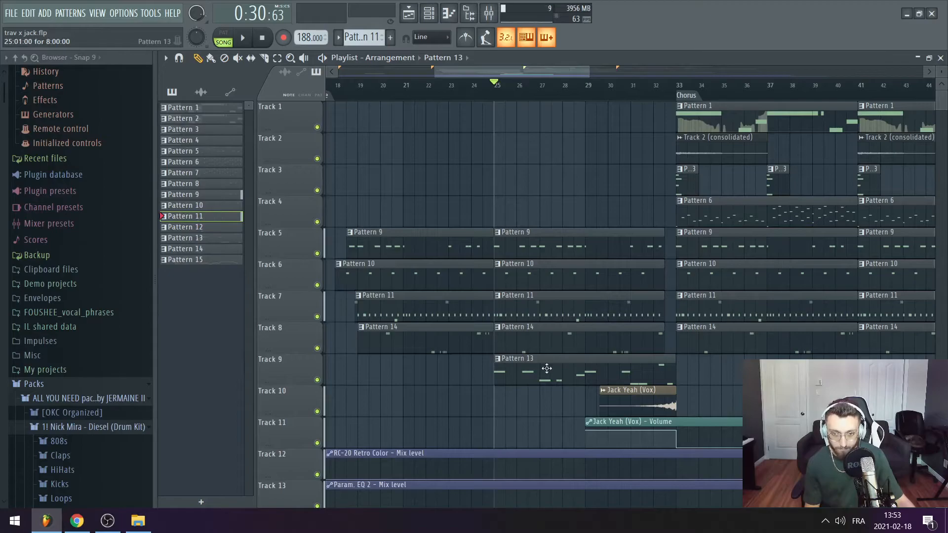
double_click(546, 368)
left_click(224, 44)
key("space")
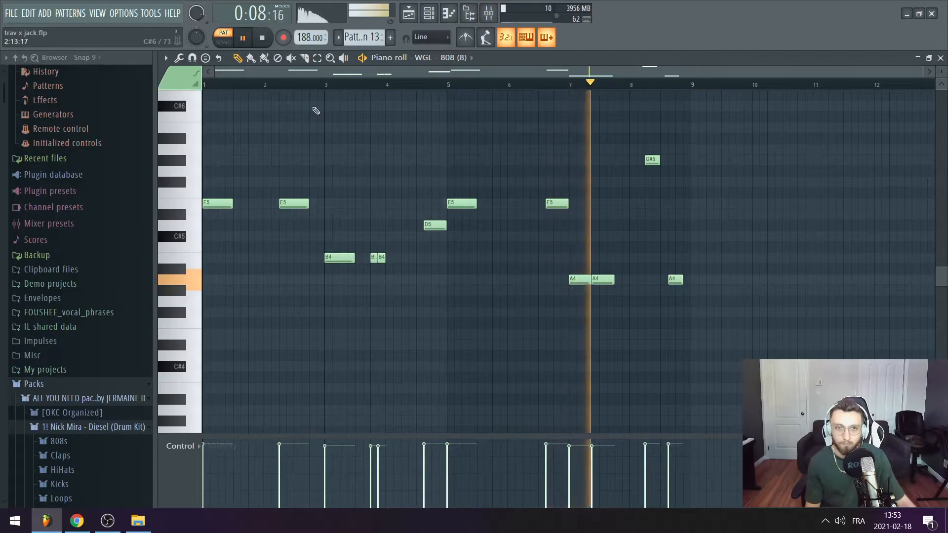
left_click(271, 41)
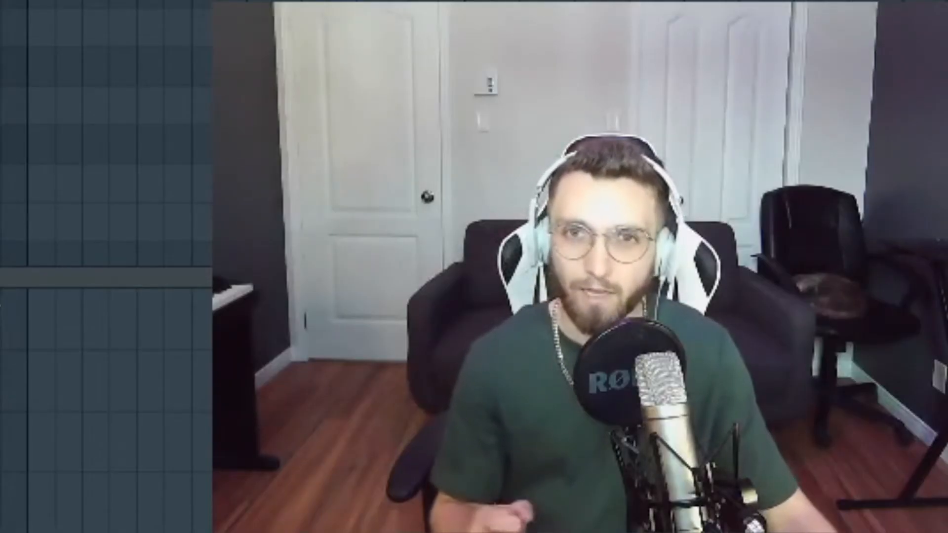
- Play the full arrangement through the last bars of the verse, up to the chorus
key("F7")
scroll(106, 267, "down", 3)
scroll(106, 266, "up", 2)
scroll(106, 267, "down", 2)
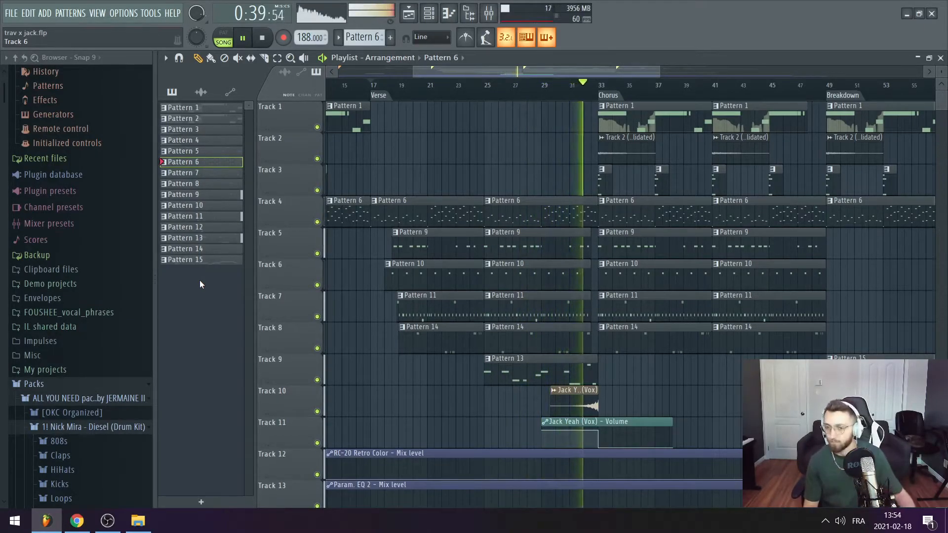
key("space")
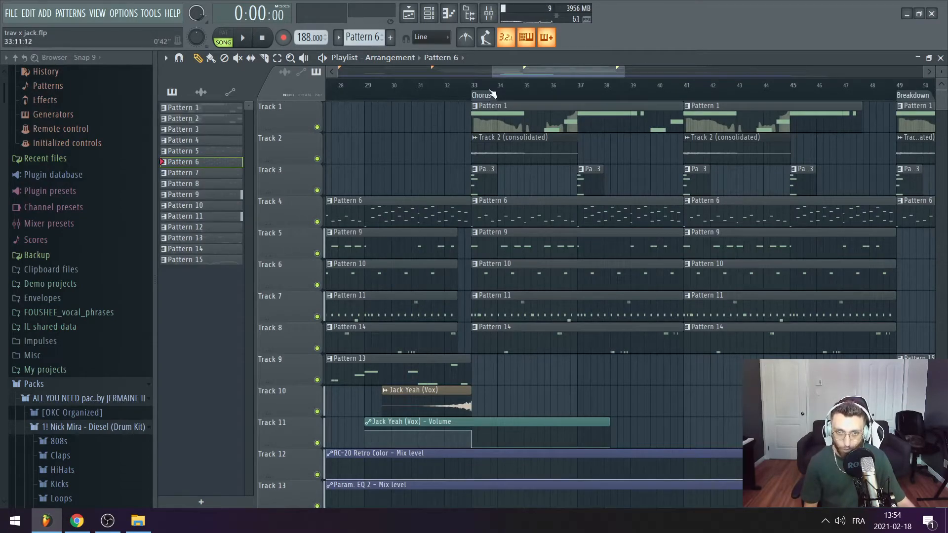
- Review the notes of the chorus's Pattern 1 and Pattern 3 in the piano roll
scroll(515, 71, "down", 3)
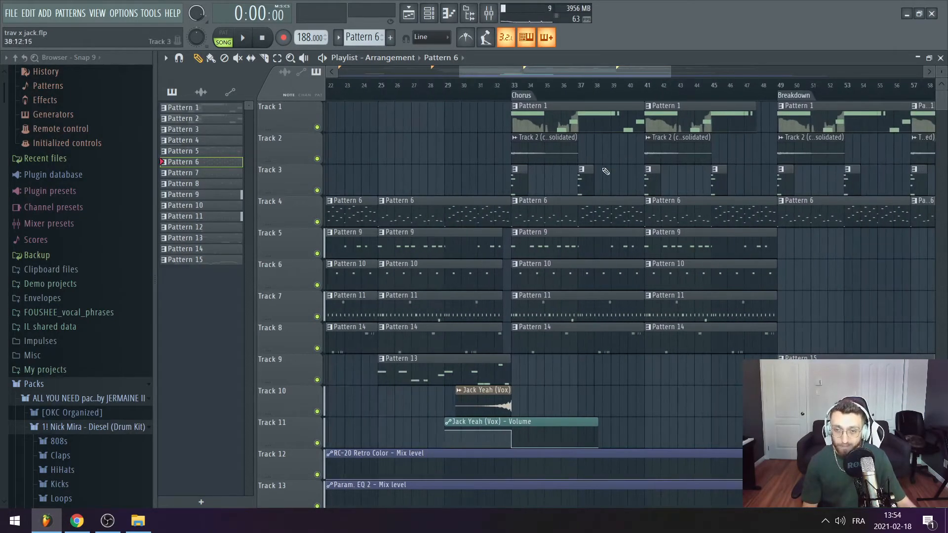
scroll(482, 115, "down", 5)
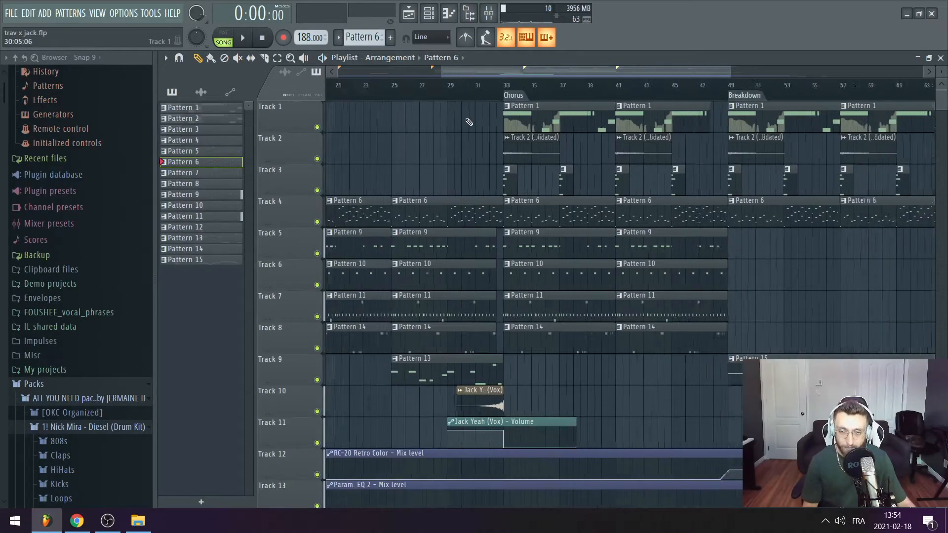
scroll(482, 134, "up", 2)
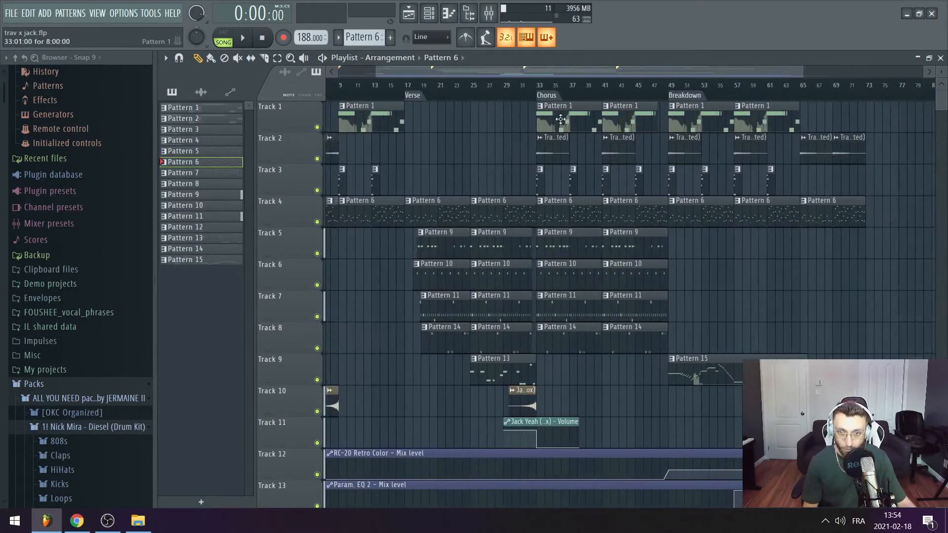
double_click(558, 118)
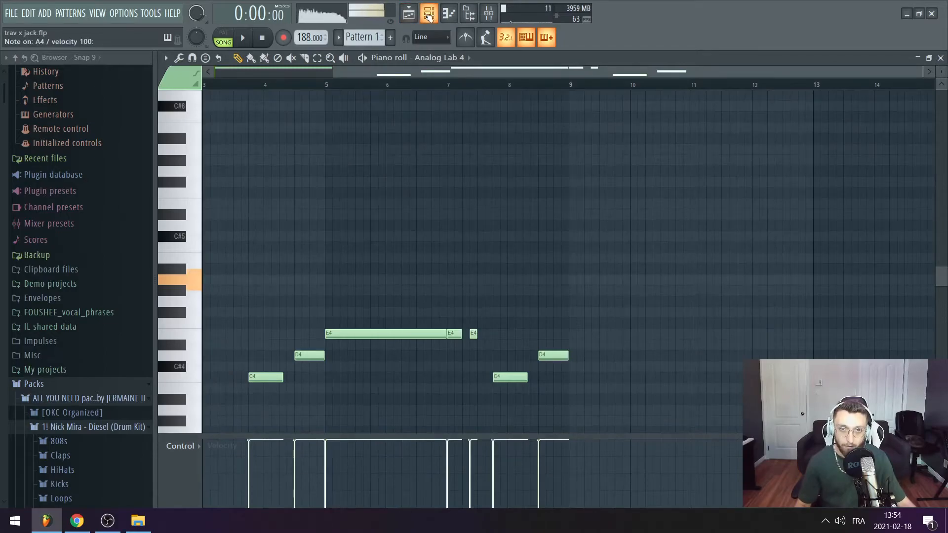
left_click(408, 13)
double_click(541, 187)
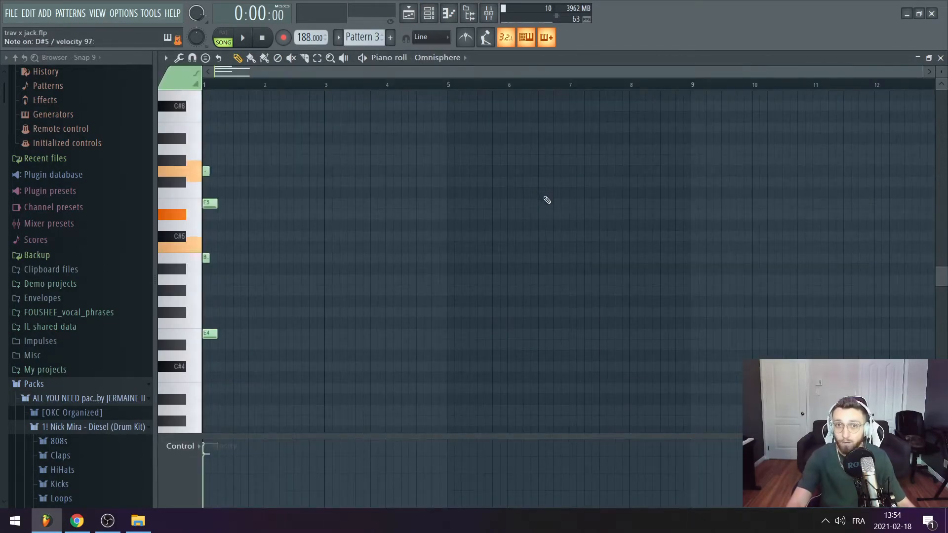
left_click(409, 13)
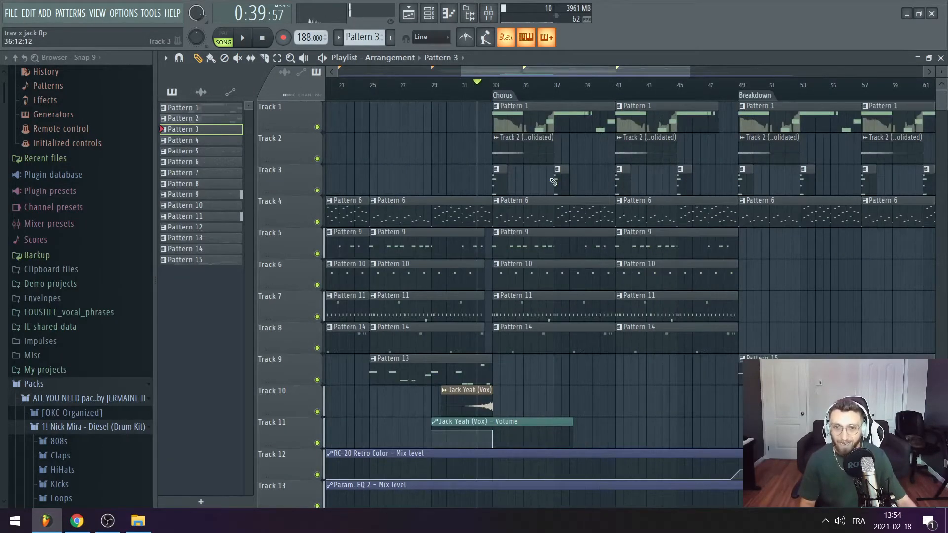
- Solo Track 2, play its consolidated audio clip from the start of the chorus, and unsolo the track
double_click(508, 152)
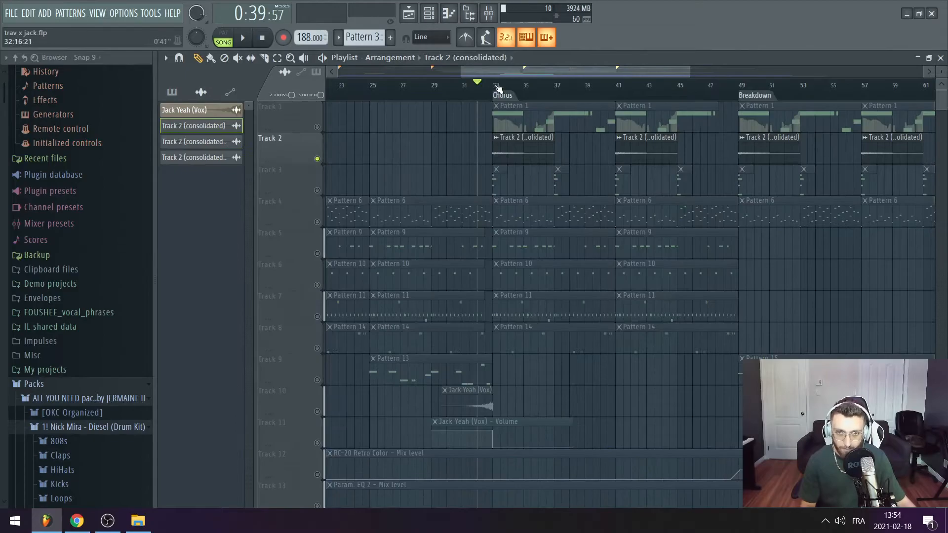
key("space")
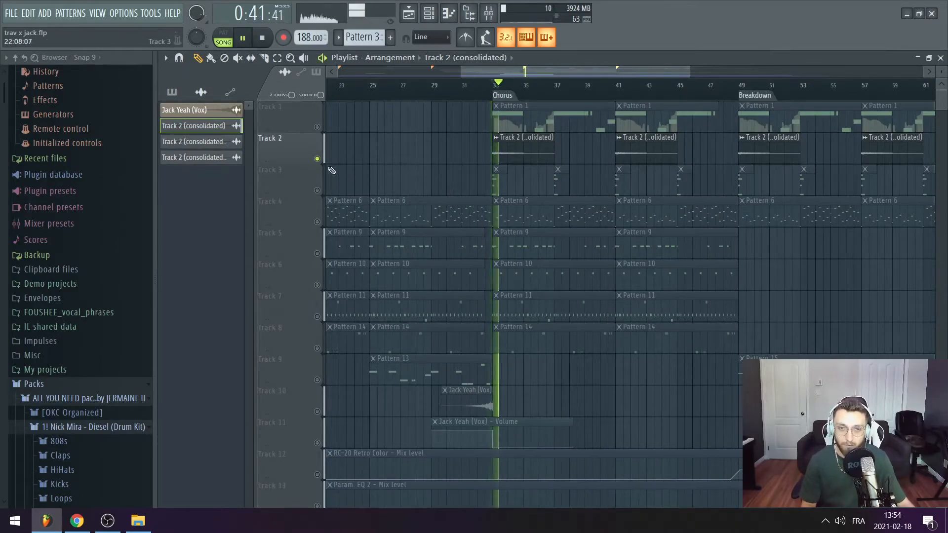
key("space")
right_click(324, 160)
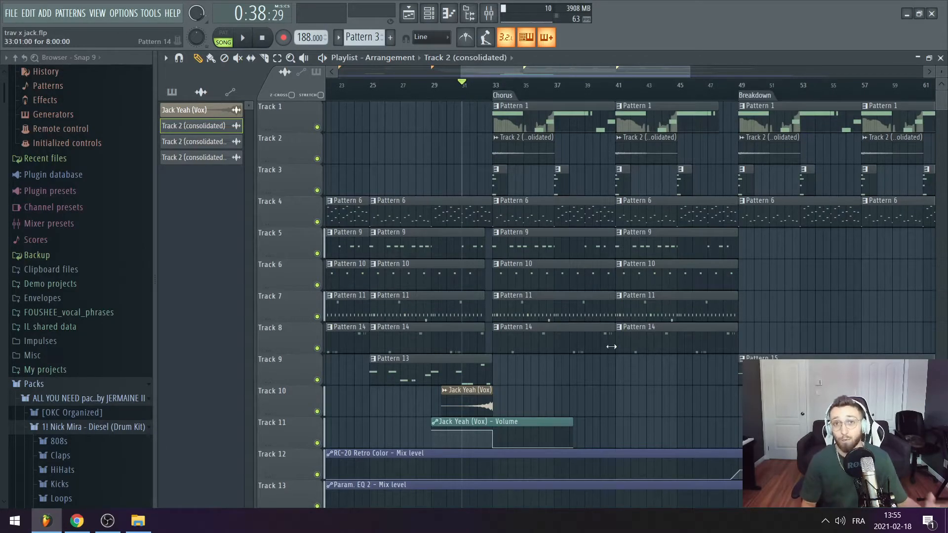
- Play into the chorus and briefly select its drum clips, Patterns 9, 10, 11 and 14 on Tracks 5 to 8
key("space")
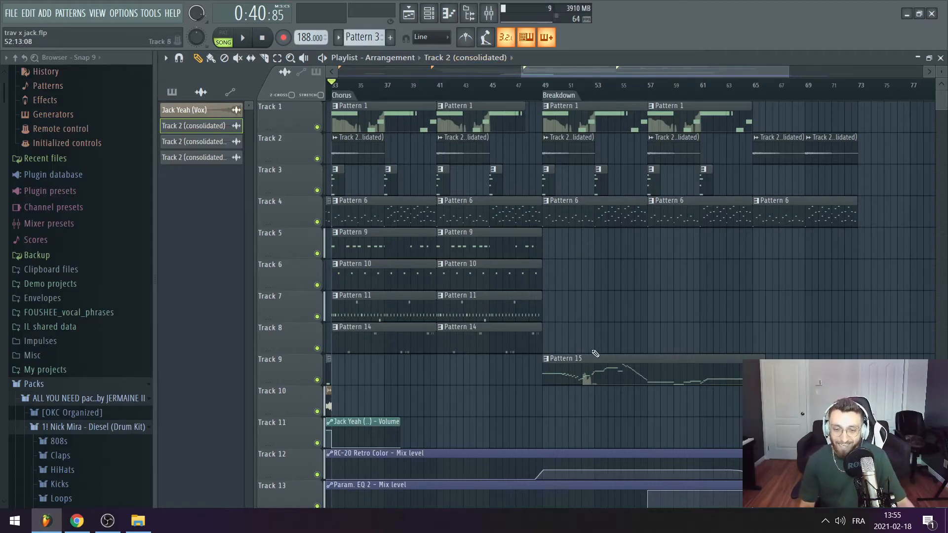
left_click_drag(547, 230, 416, 347)
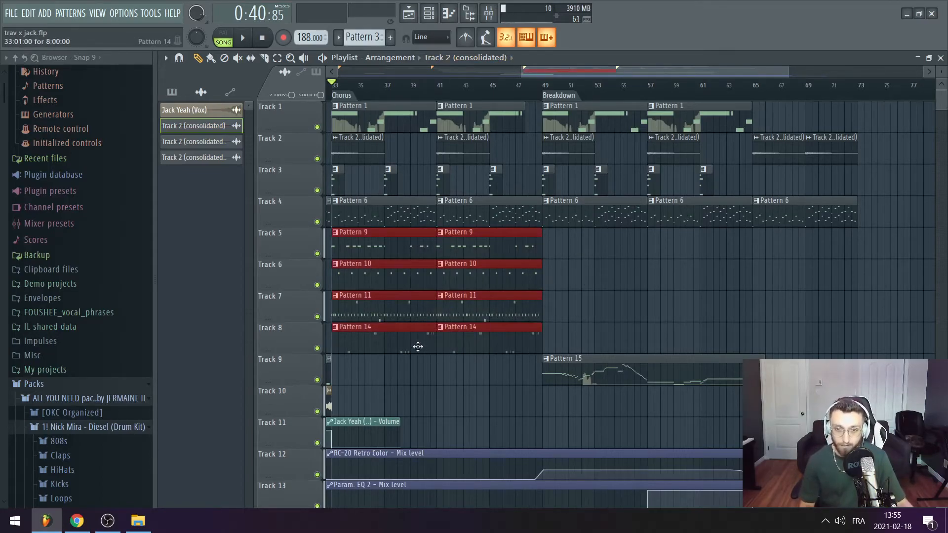
left_click(577, 314)
scroll(588, 247, "down", 3)
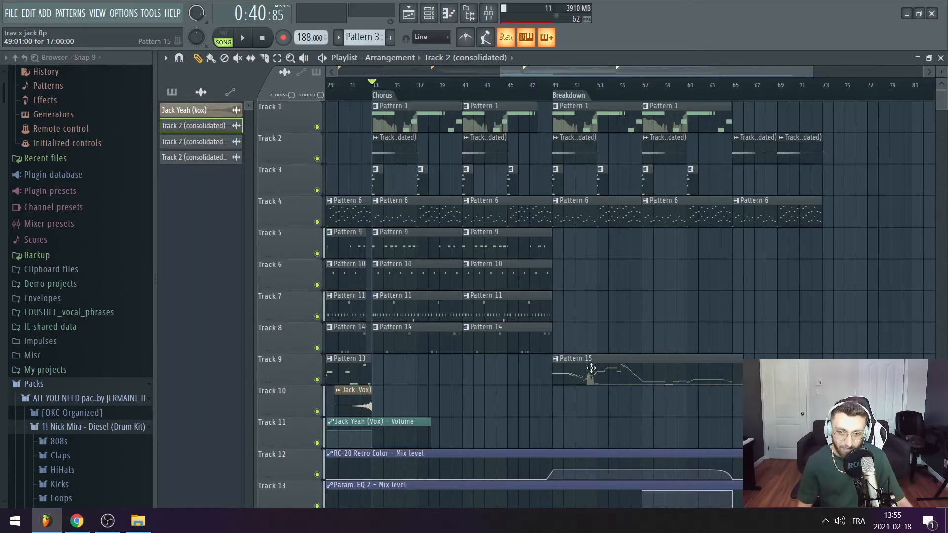
- Open the breakdown's Pattern 15 and shrink the velocity lane to examine the full Analog Lab 4 #3 melody
double_click(591, 369)
scroll(434, 214, "up", 3)
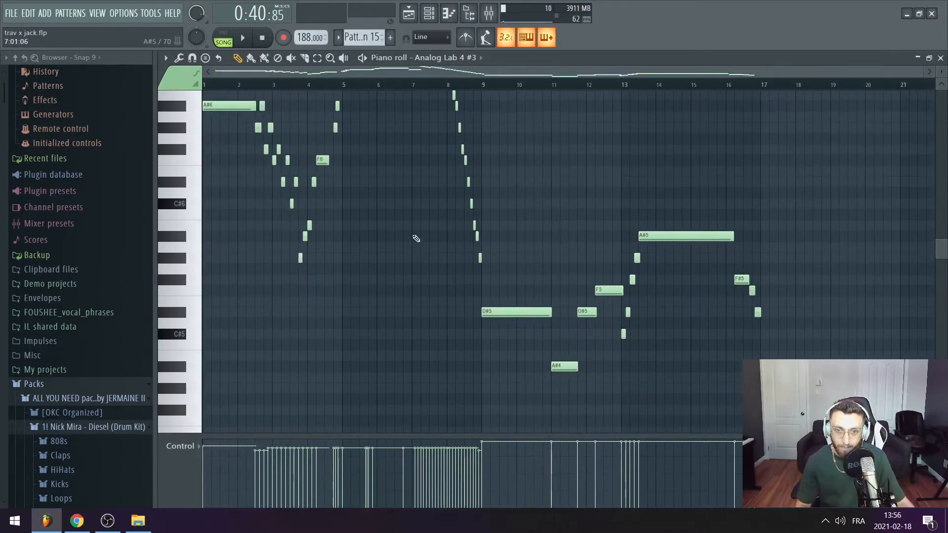
scroll(416, 238, "up", 3)
left_click_drag(440, 434, 460, 477)
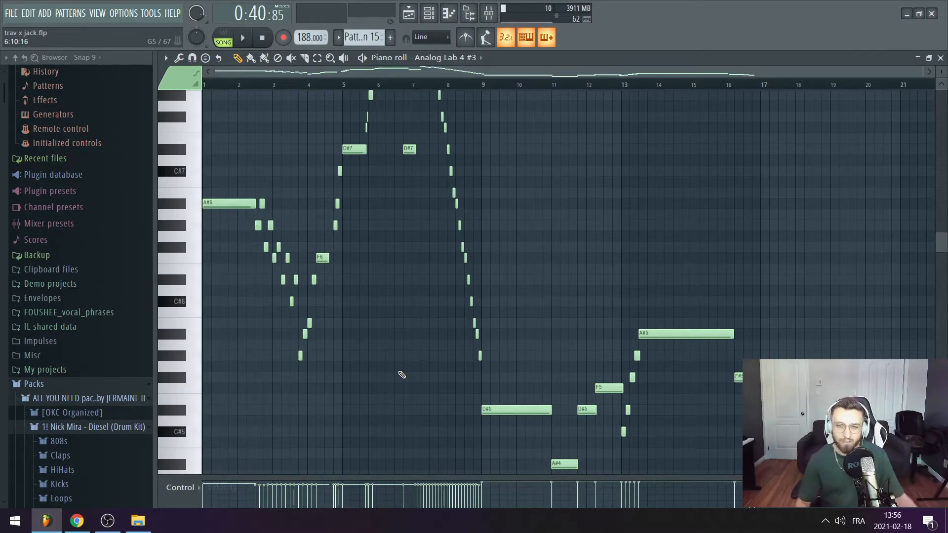
scroll(418, 188, "up", 3)
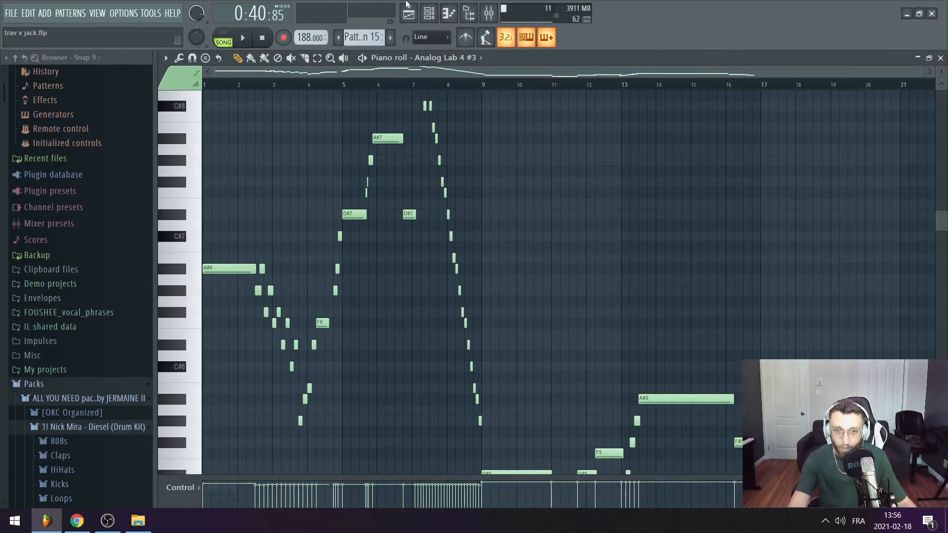
- Open the Analog Lab 4 #3 instrument past its start screen to view and audition the Fat_Bad_Lead preset
left_click(437, 15)
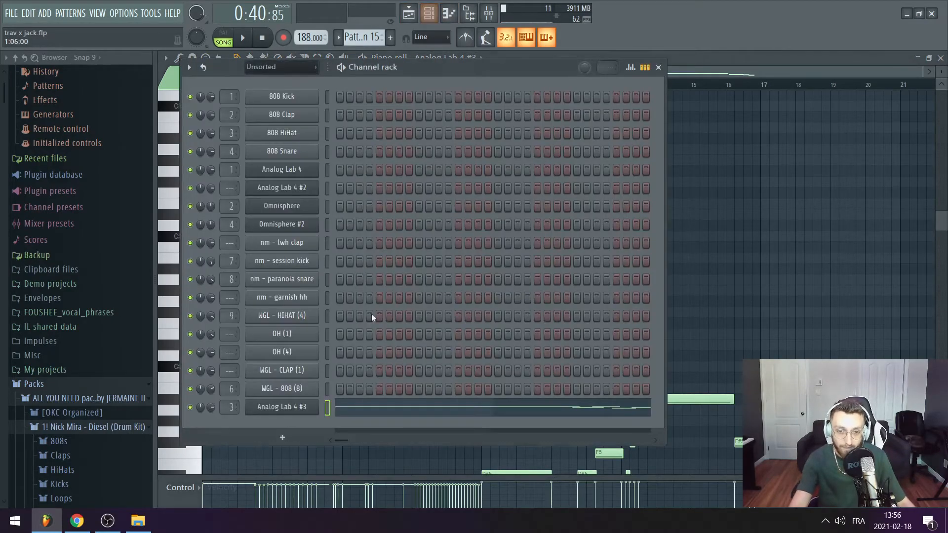
left_click(292, 408)
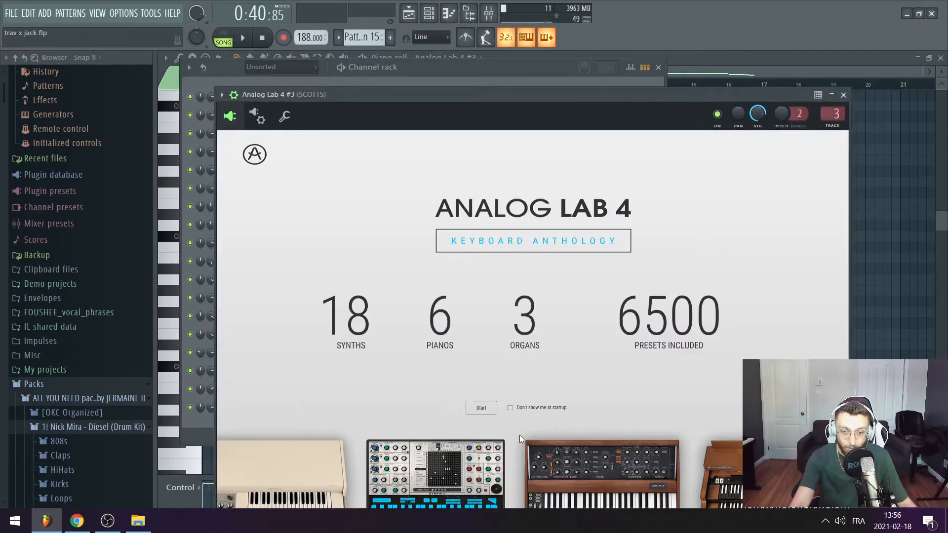
left_click(481, 408)
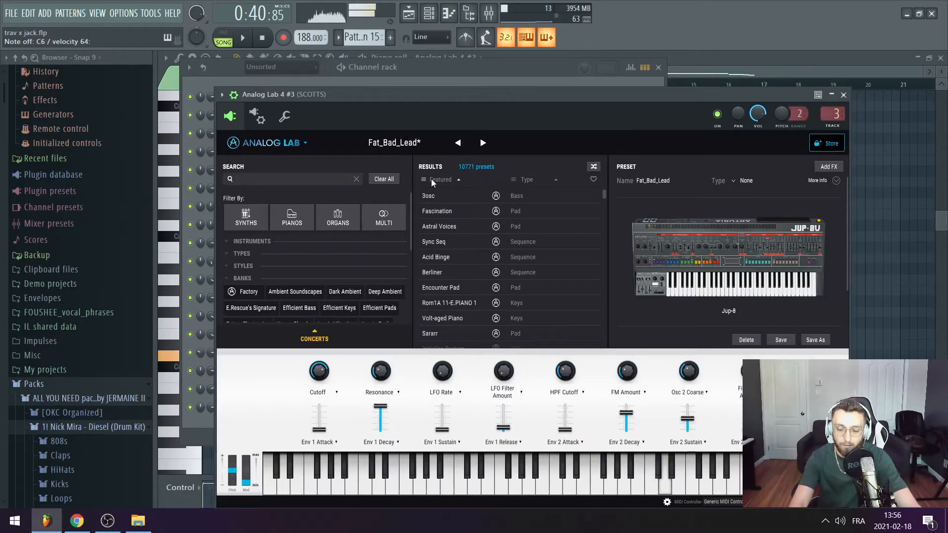
- Open the mixer on the SCOTTS track and inspect its first Fruity parametric EQ 2
left_click(483, 33)
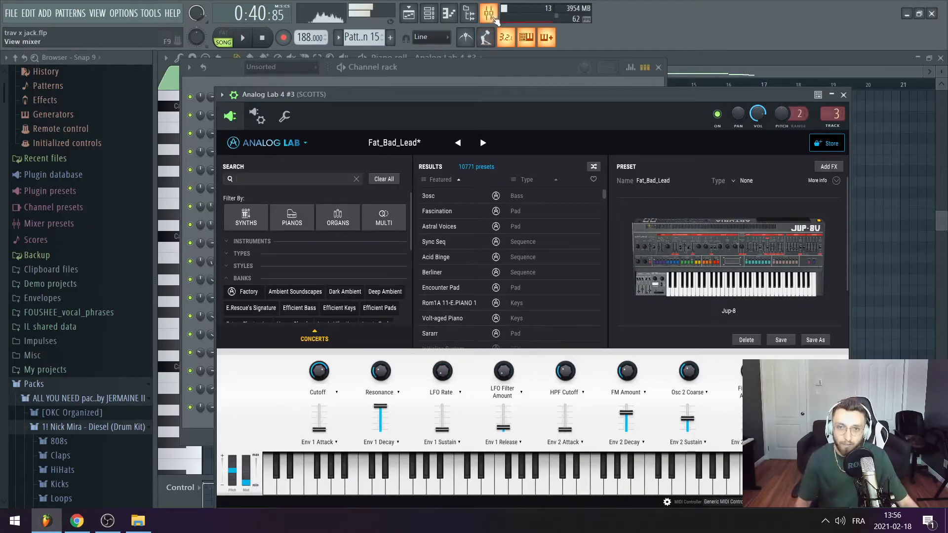
left_click(495, 19)
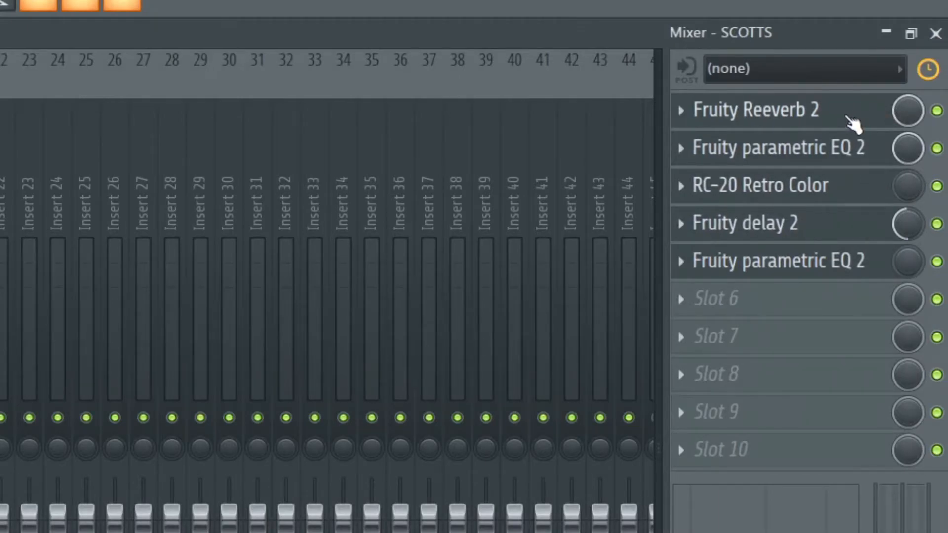
left_click(835, 163)
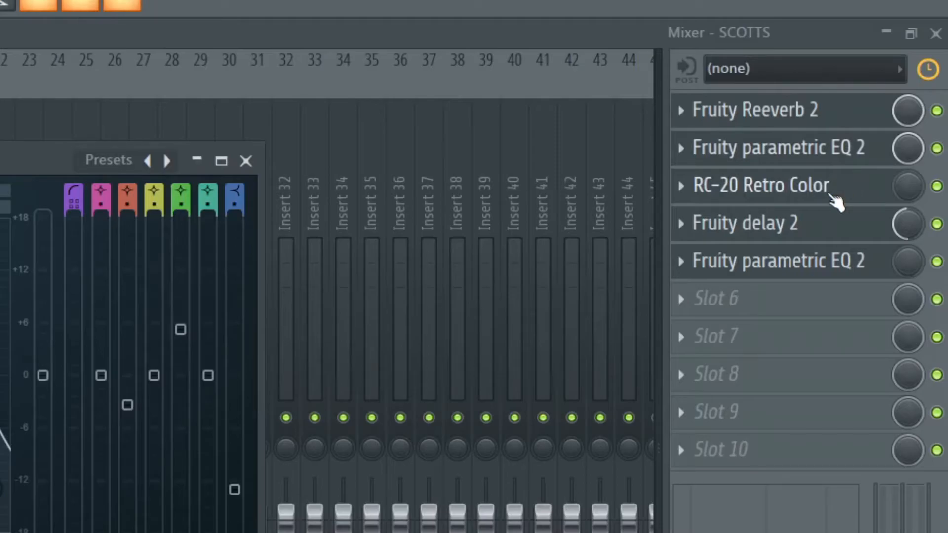
- Inspect the SCOTTS track's RC-20 Retro Color, Fruity delay 2 and second Fruity parametric EQ 2 settings
left_click(835, 200)
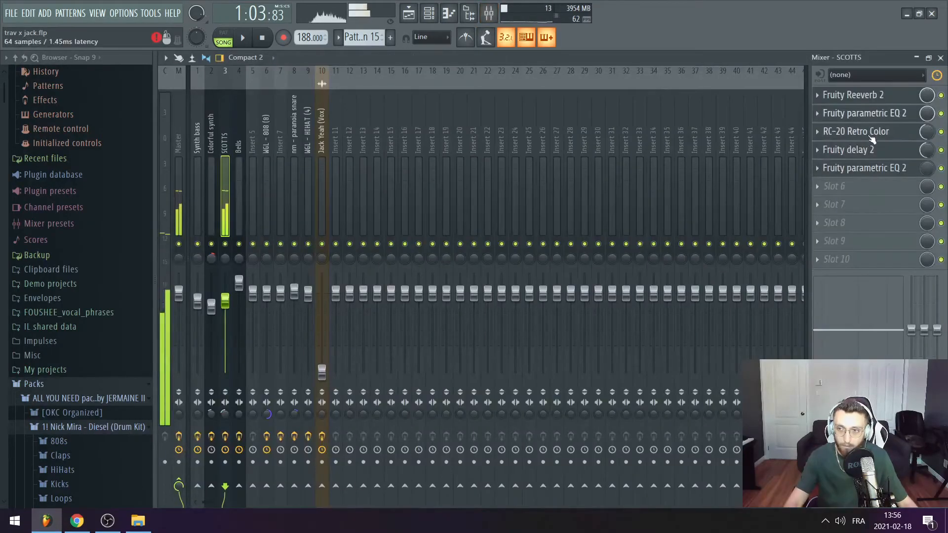
left_click(872, 137)
left_click(872, 138)
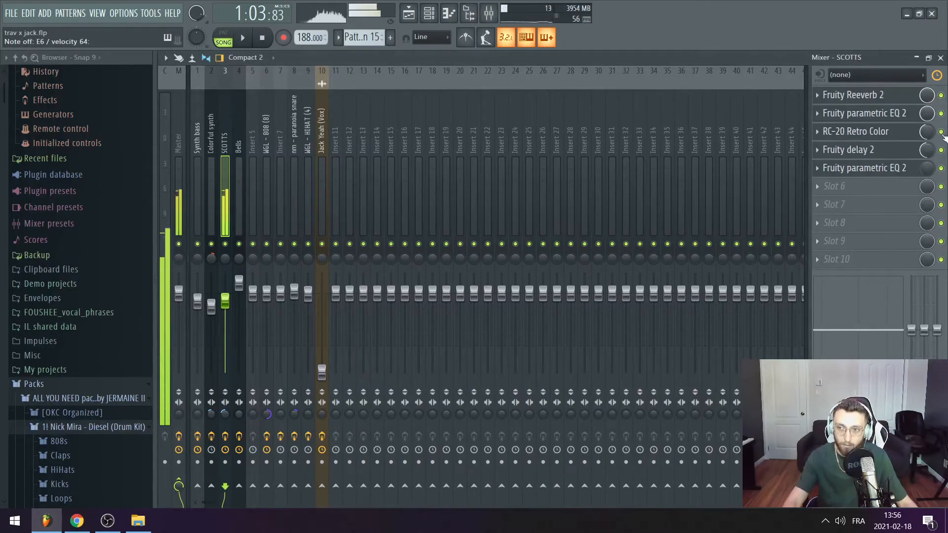
left_click(869, 131)
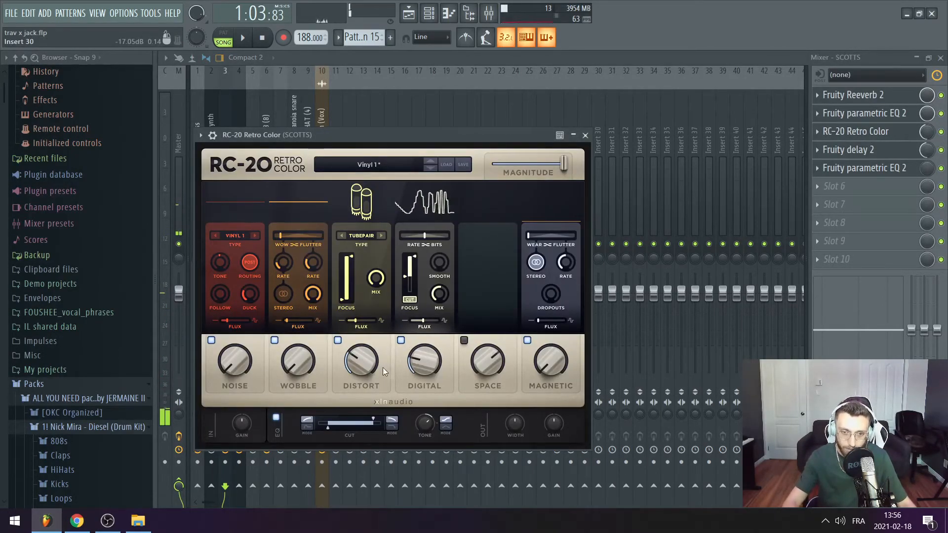
left_click(900, 150)
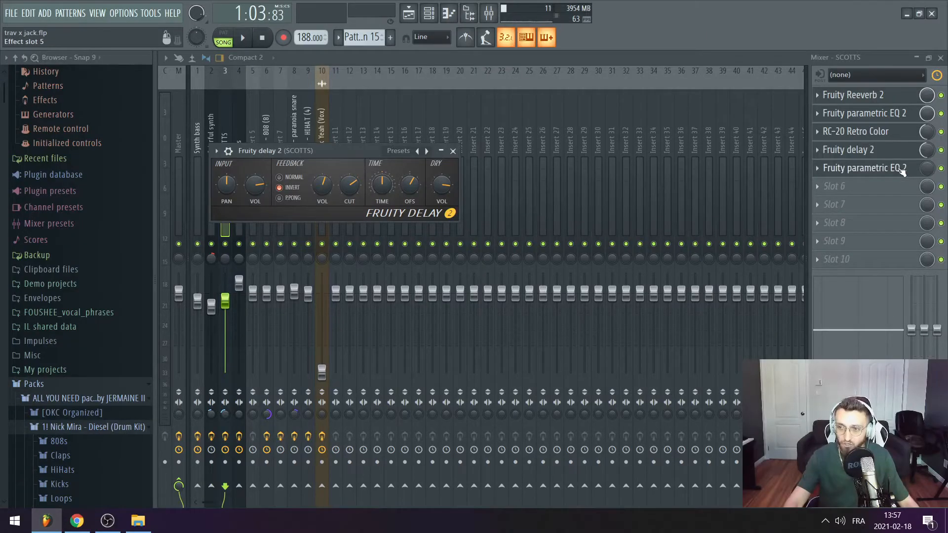
left_click(900, 168)
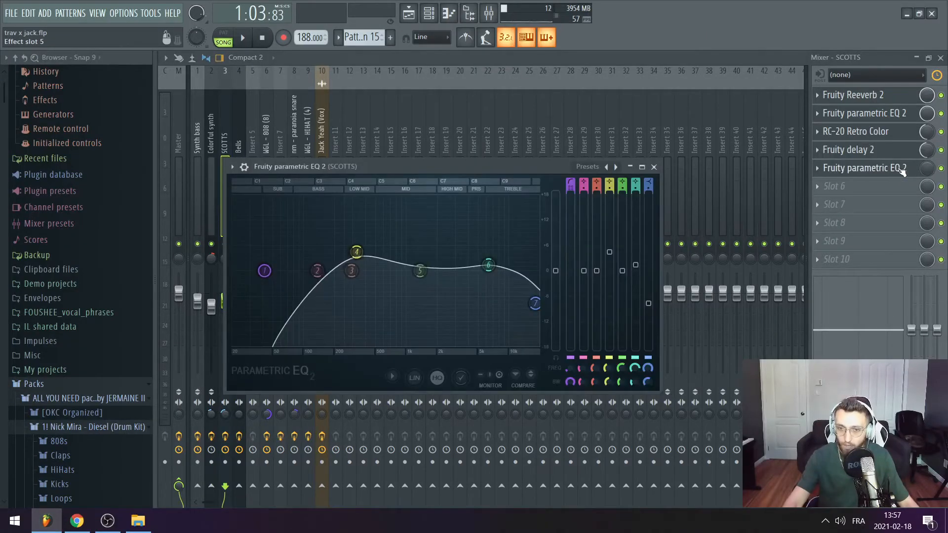
- Return to the playlist and play the arrangement from bar 45 toward the breakdown
left_click(409, 14)
scroll(647, 272, "up", 2)
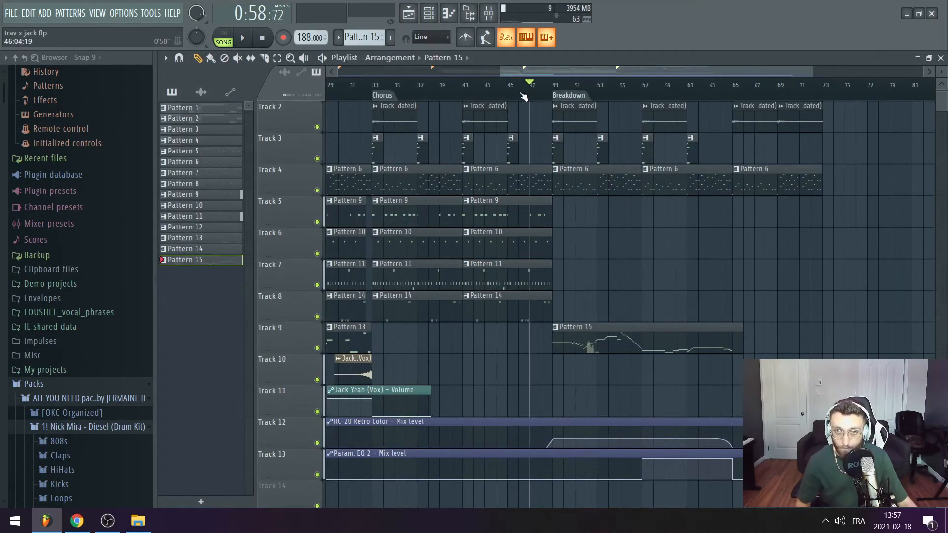
scroll(648, 206, "up", 2)
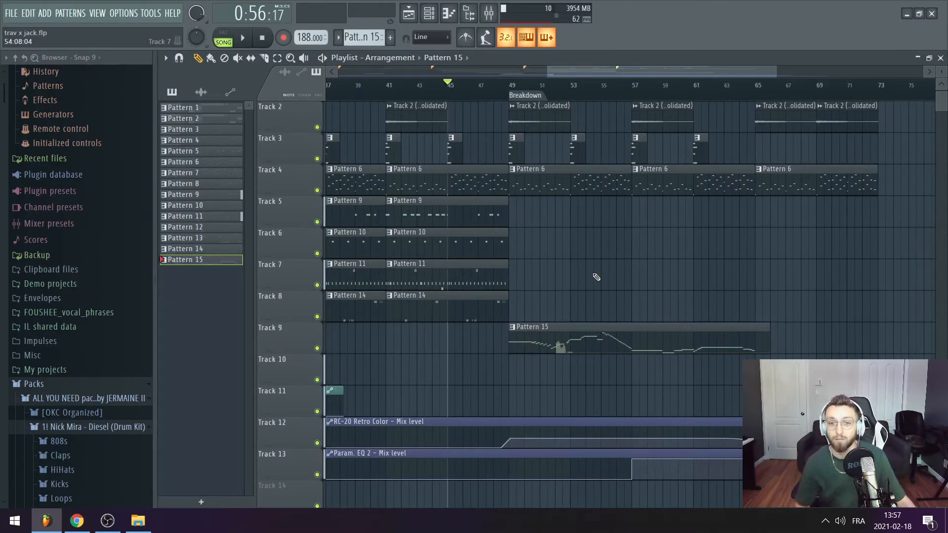
key("space")
scroll(597, 279, "up", 1)
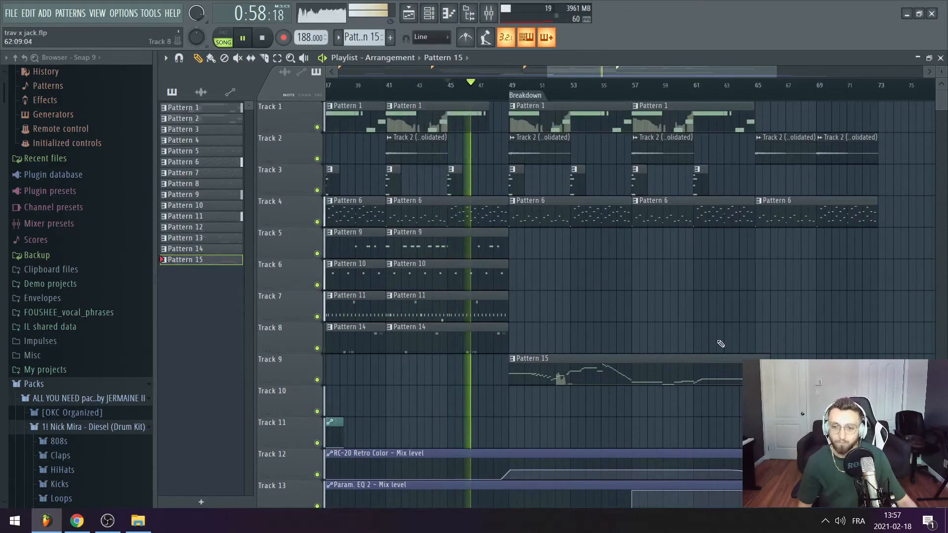
- Open Pattern 15's Analog Lab 4 #3 notes in the piano roll and examine the full lead melody while the breakdown plays
double_click(649, 359)
scroll(556, 194, "down", 4)
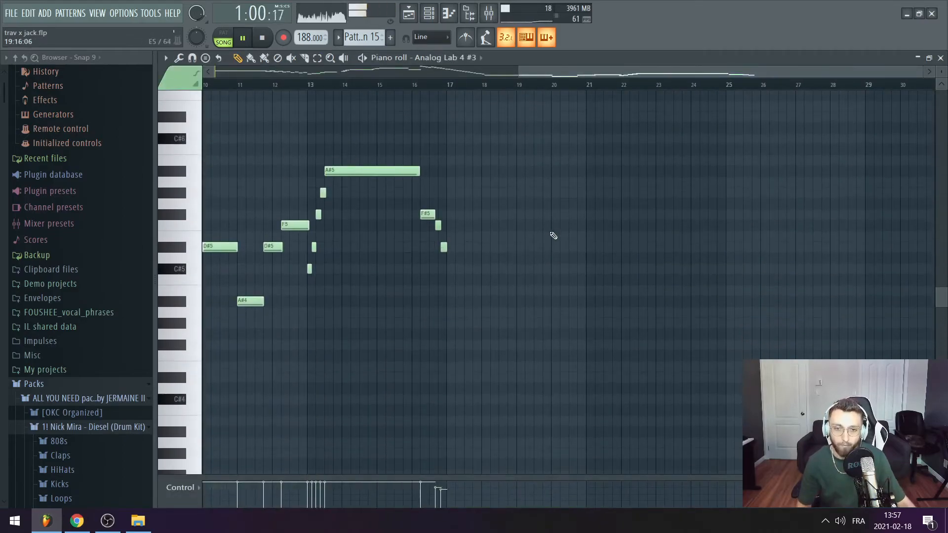
scroll(536, 307, "left", 3)
scroll(539, 321, "up", 3)
scroll(564, 425, "up", 1)
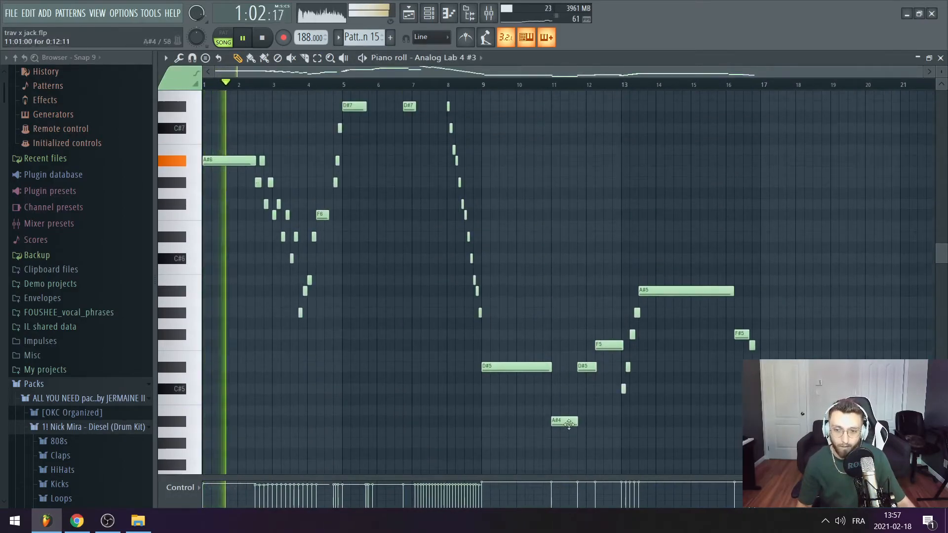
scroll(870, 155, "up", 3)
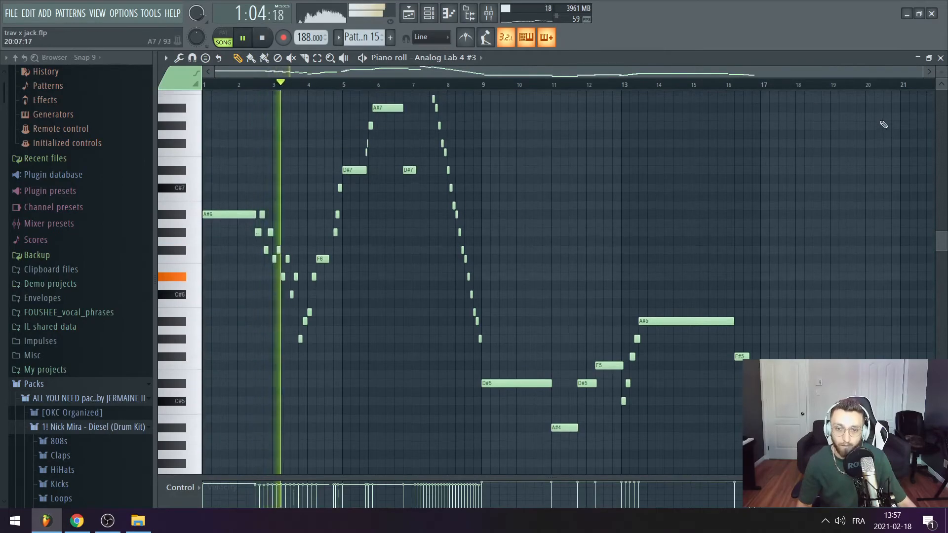
scroll(870, 154, "up", 1)
scroll(820, 180, "up", 1)
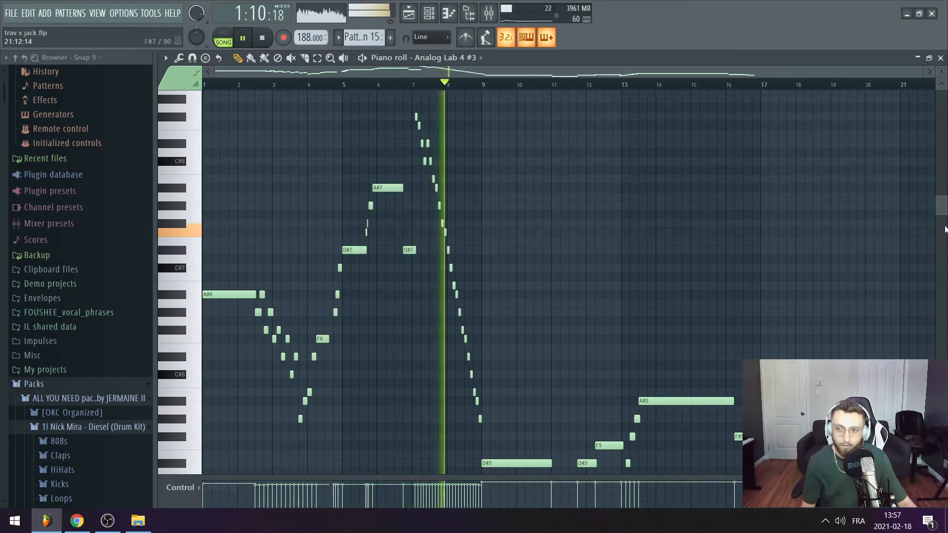
left_click_drag(943, 204, 944, 234)
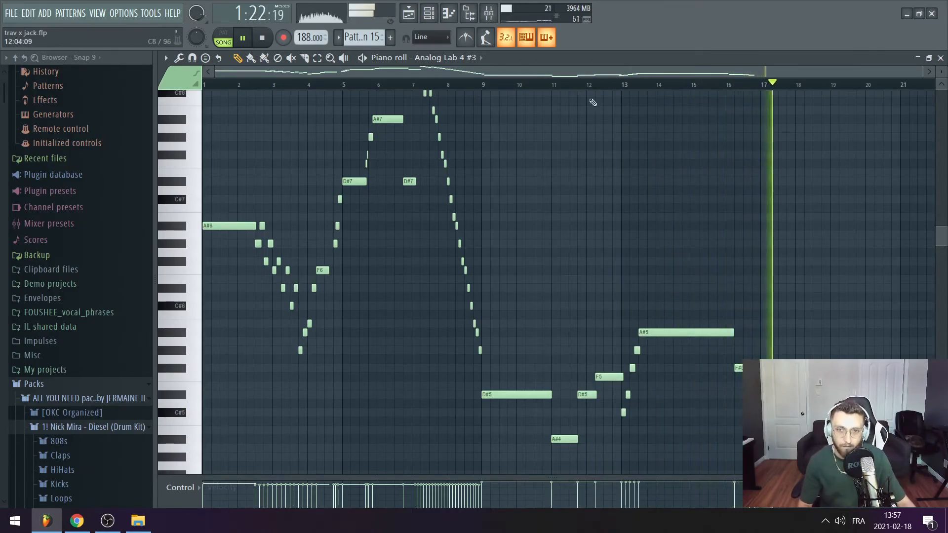
- Stop playback in the playlist and review the Analog Lab 4 #3 lead notes again from bar 1 in the piano roll
left_click(410, 13)
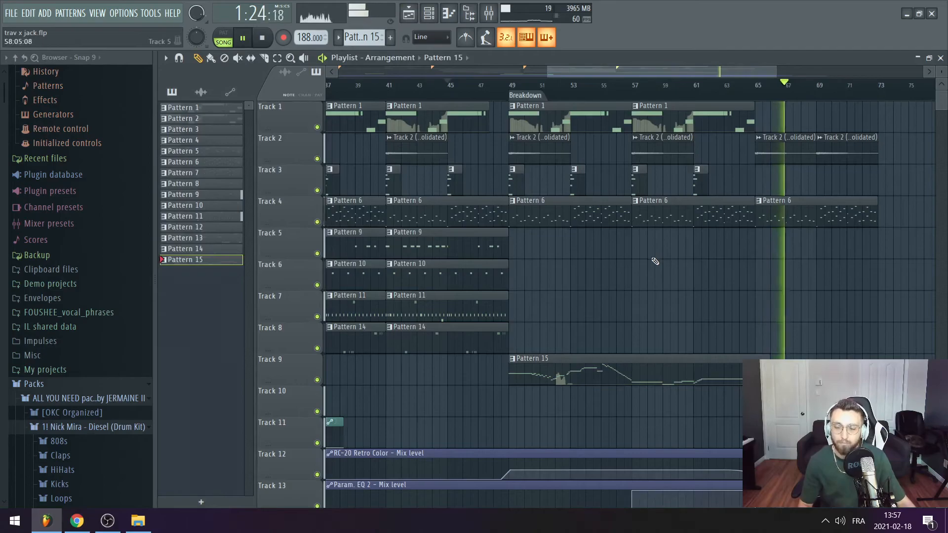
key("space")
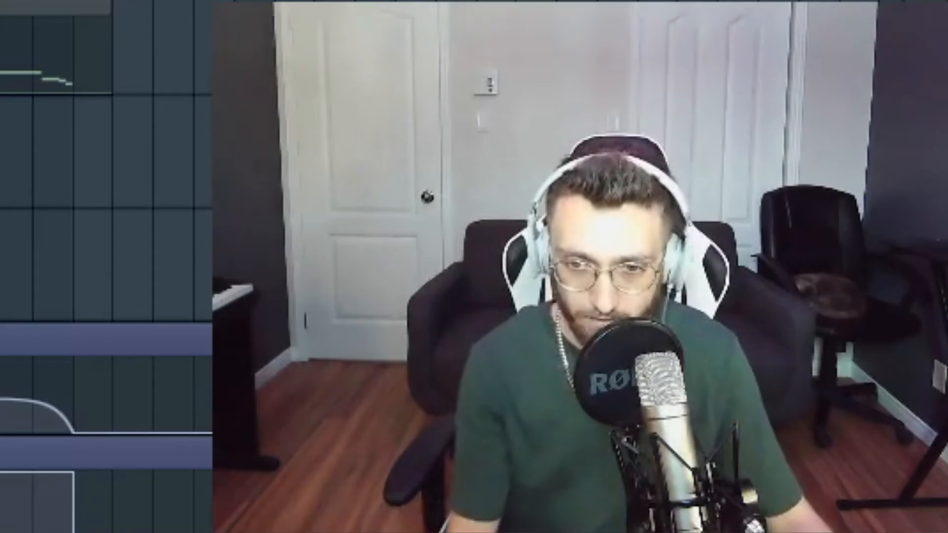
key("F7")
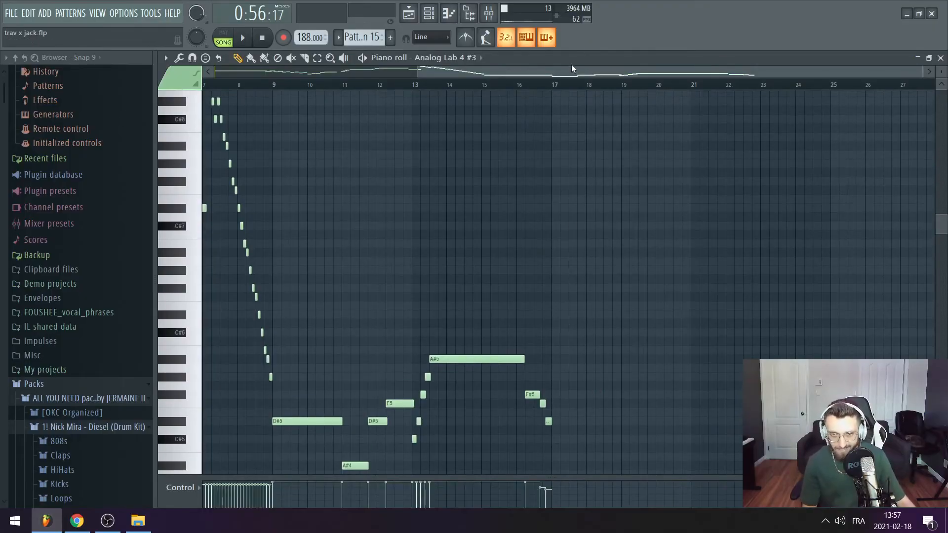
left_click_drag(571, 66, 116, 77)
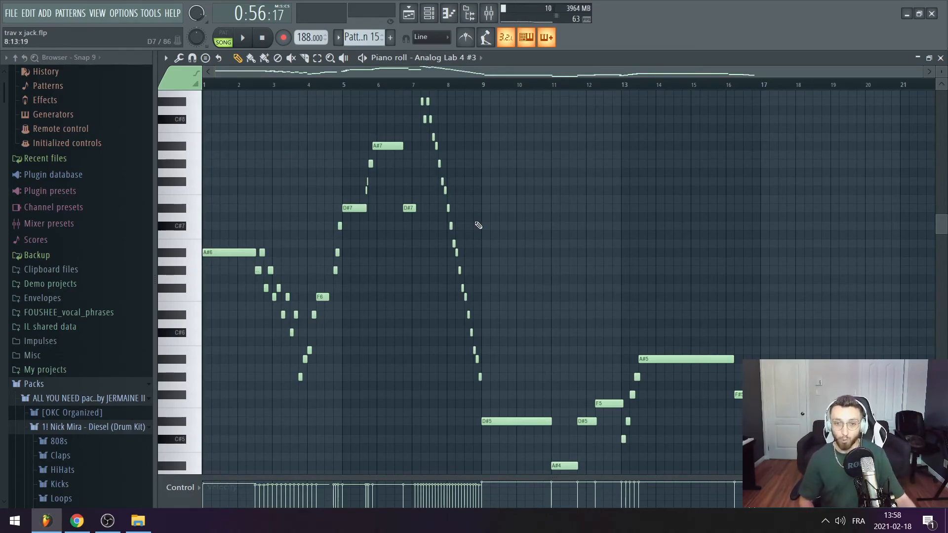
- Play the arrangement's ending from bar 63 in the playlist and save the project
key("F5")
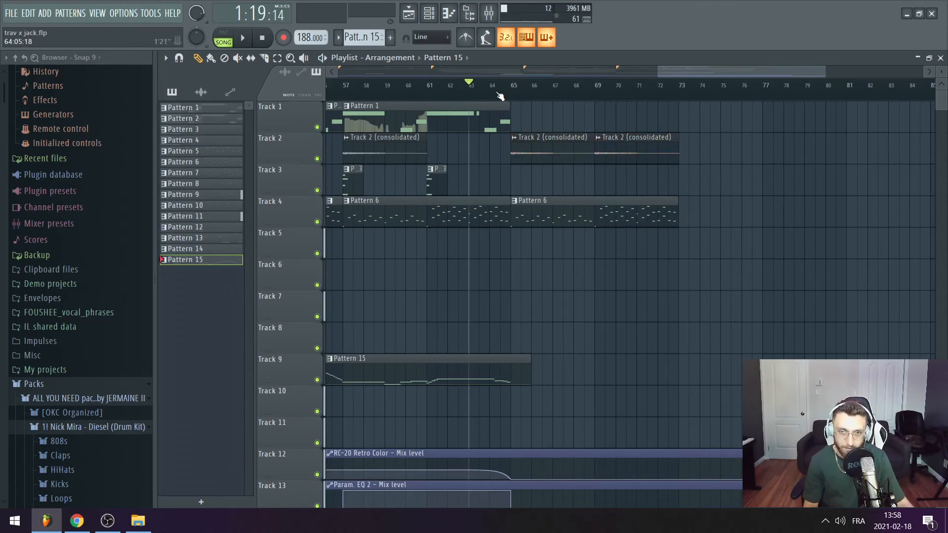
key("space")
scroll(563, 243, "up", 1)
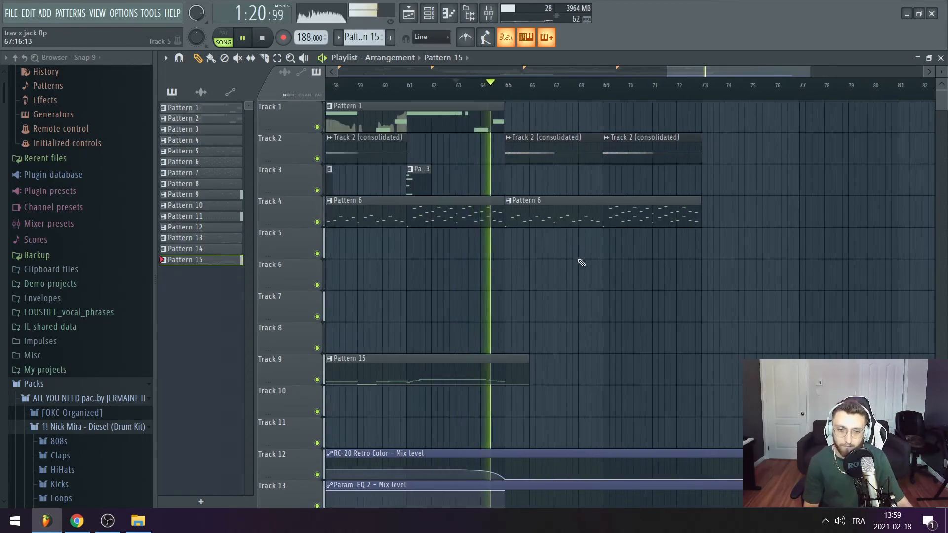
scroll(755, 302, "down", 1)
key("ctrl+s")
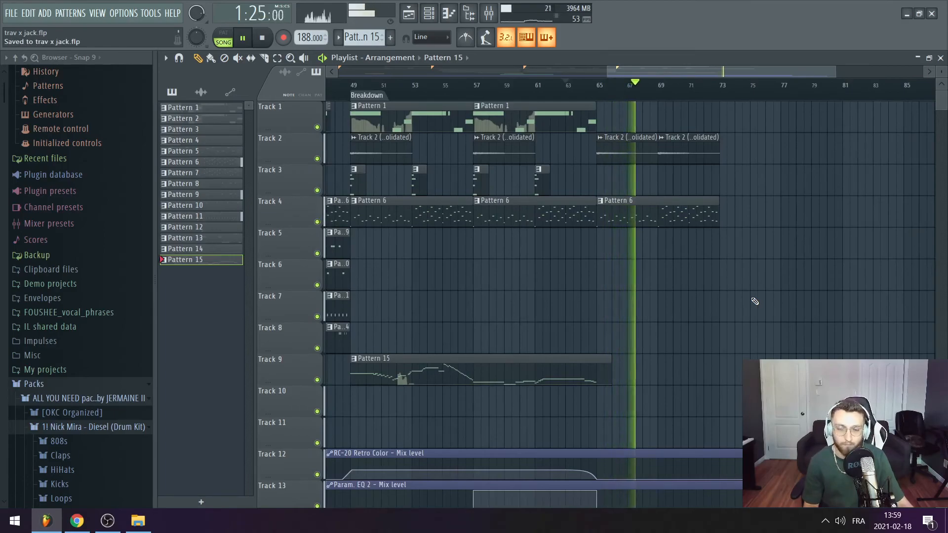